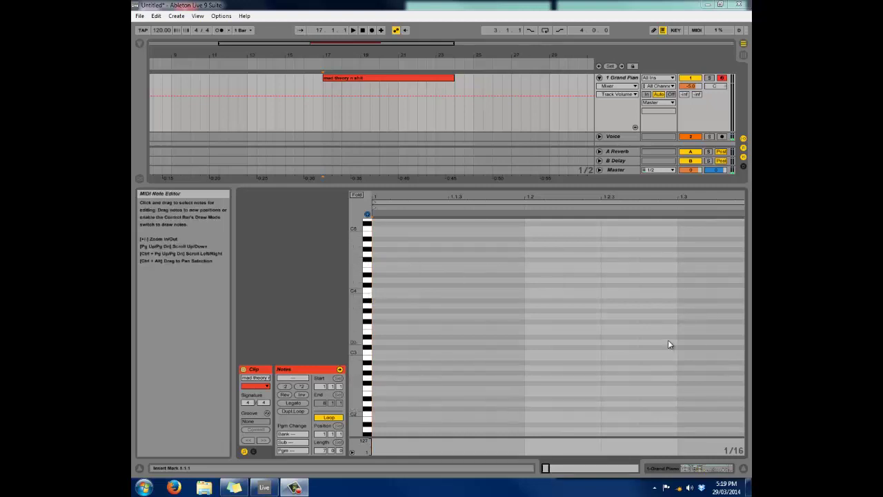
pyautogui.moveTo(354, 349); pyautogui.dragTo(357, 332)
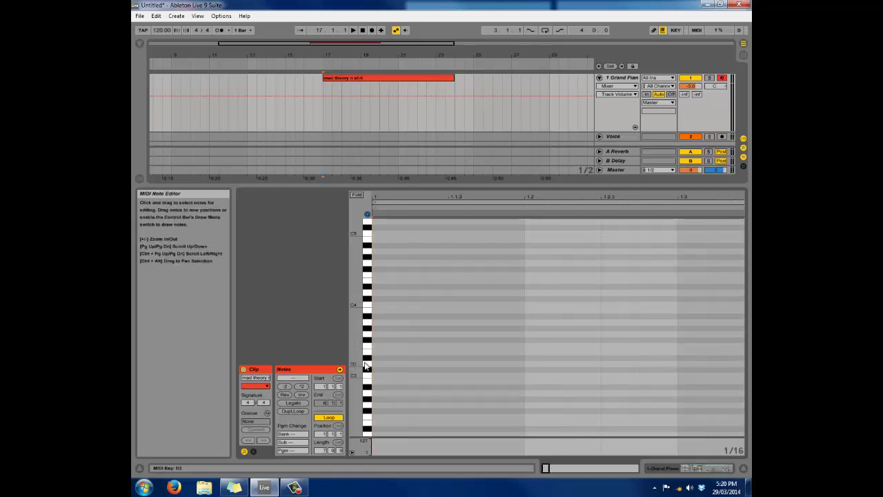
pyautogui.moveTo(354, 361); pyautogui.dragTo(358, 359)
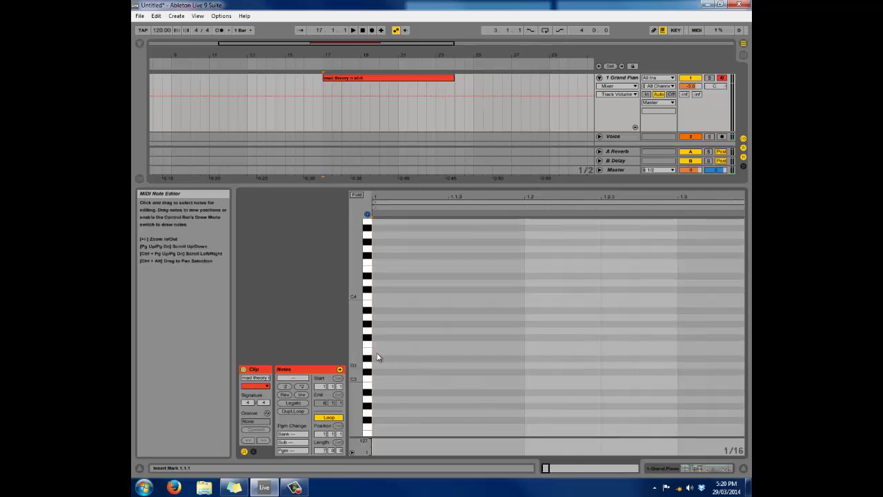
pyautogui.moveTo(355, 345); pyautogui.dragTo(357, 341)
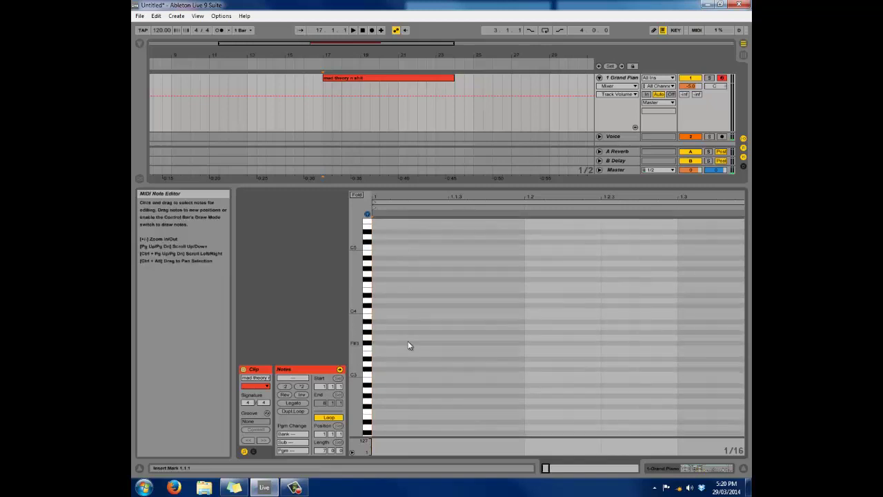
pyautogui.moveTo(354, 337); pyautogui.dragTo(396, 367)
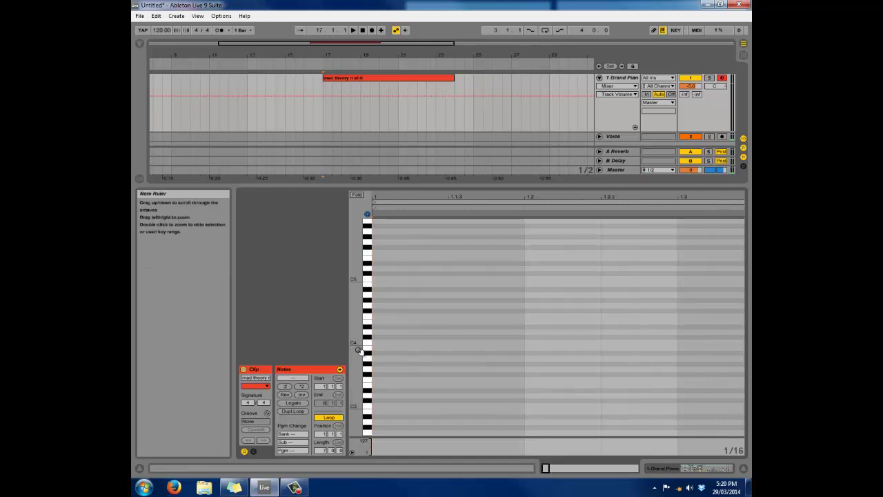
pyautogui.moveTo(359, 350); pyautogui.dragTo(376, 350)
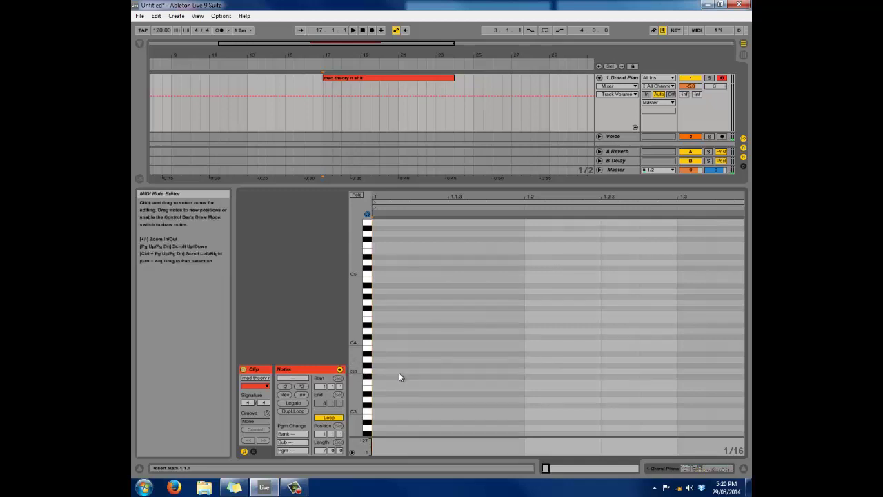
# Draw eight consecutive ascending 1/16 notes from the clip's start: G3, A3, A#3, C4, D4, D#4, F4 and G4.
pyautogui.scroll(2, 385, 374)
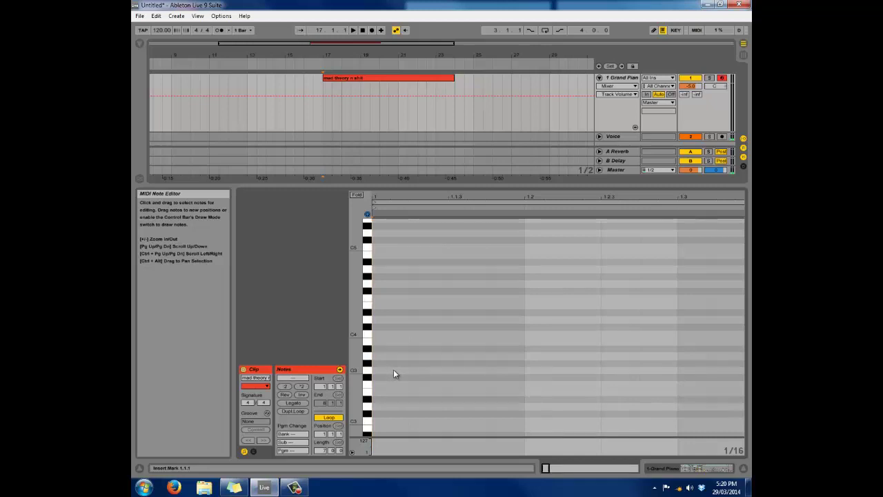
pyautogui.doubleClick(394, 371)
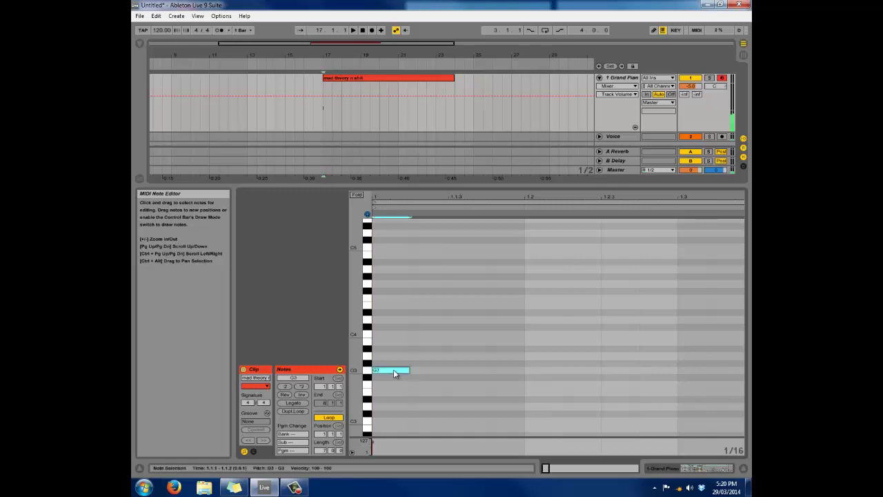
pyautogui.click(434, 359)
pyautogui.doubleClick(434, 355)
pyautogui.click(461, 355)
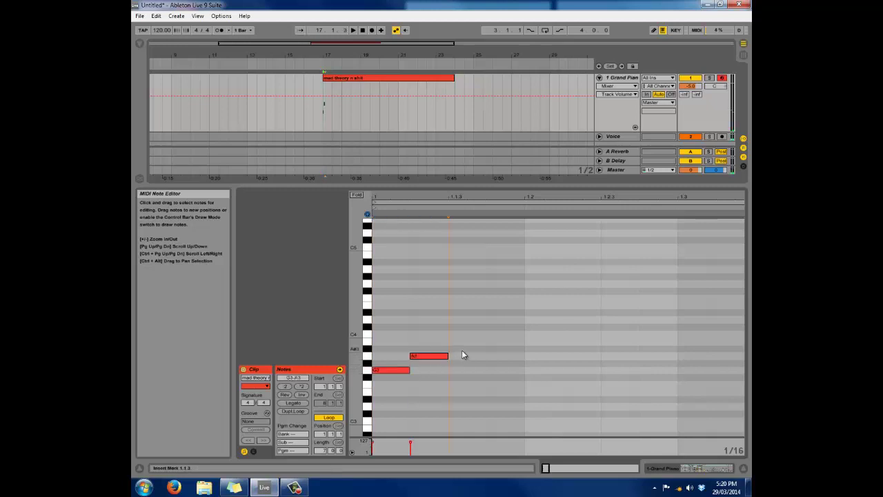
pyautogui.doubleClick(465, 349)
pyautogui.doubleClick(507, 334)
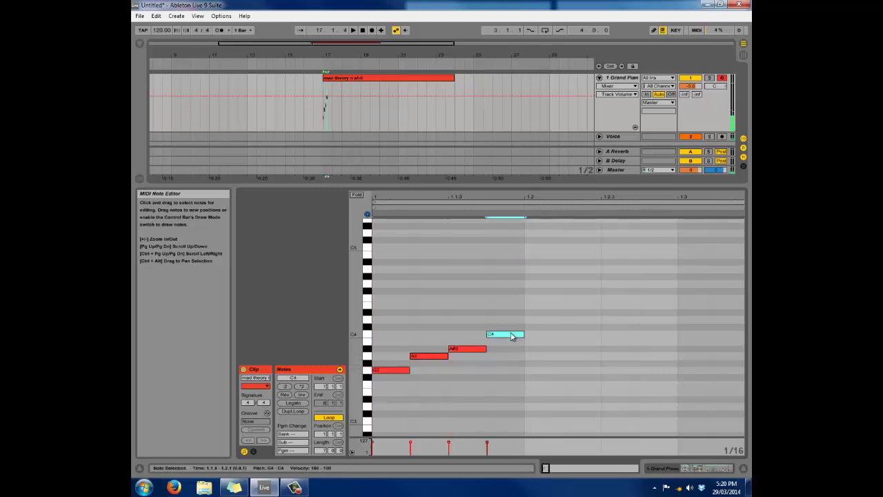
pyautogui.doubleClick(543, 320)
pyautogui.doubleClick(579, 313)
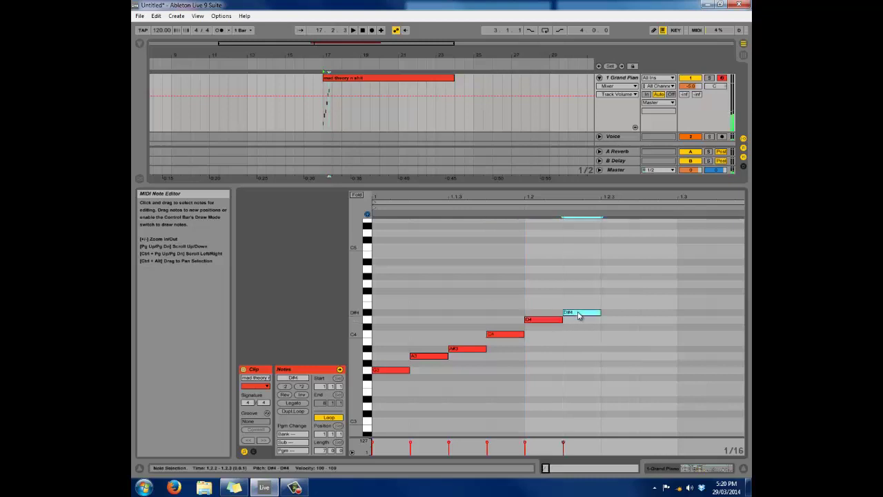
pyautogui.doubleClick(615, 299)
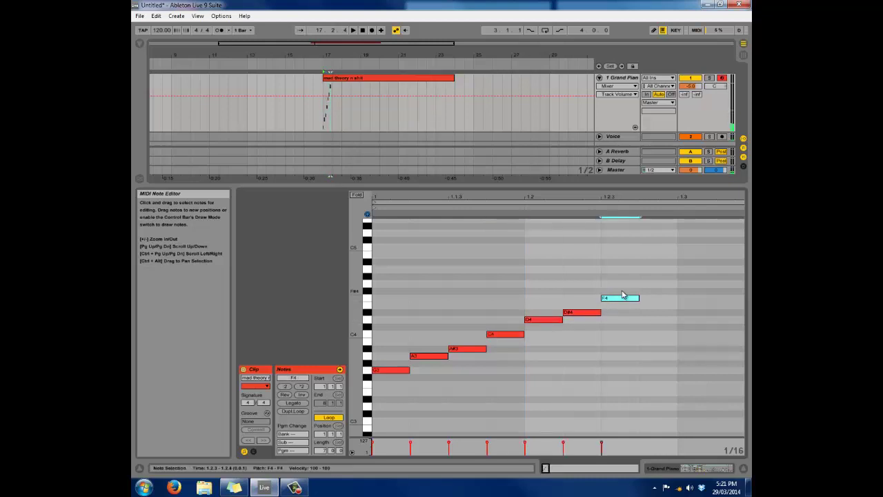
pyautogui.doubleClick(654, 286)
# Duplicate the eight-note scale one octave higher as G4 to G5, starting at 1.2.4 on the original G4.
pyautogui.scroll(-3, 650, 202)
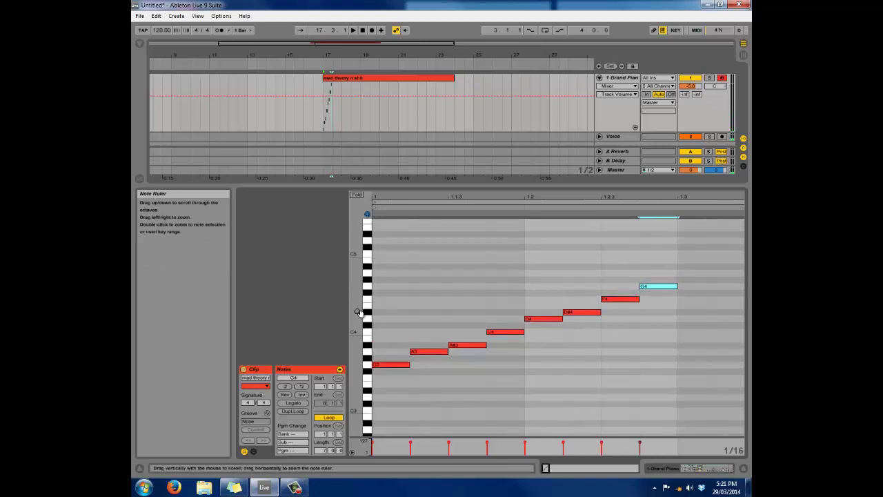
pyautogui.moveTo(650, 203); pyautogui.dragTo(646, 198)
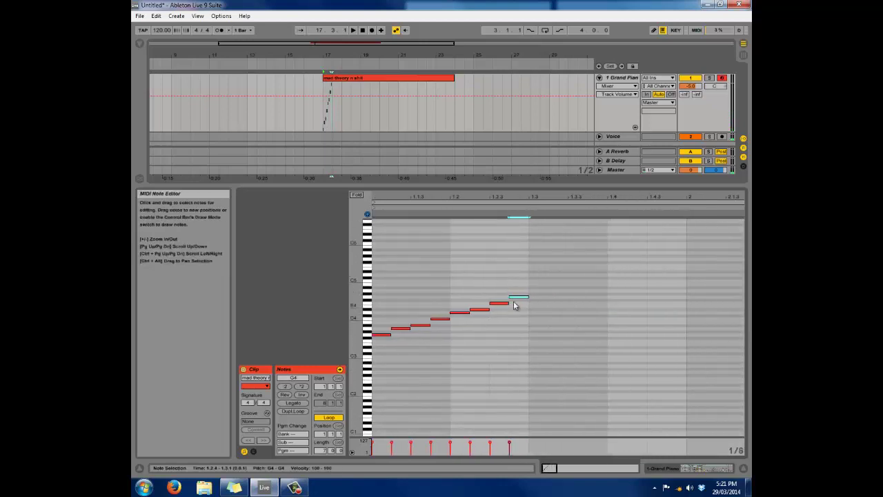
pyautogui.moveTo(525, 282); pyautogui.dragTo(356, 359)
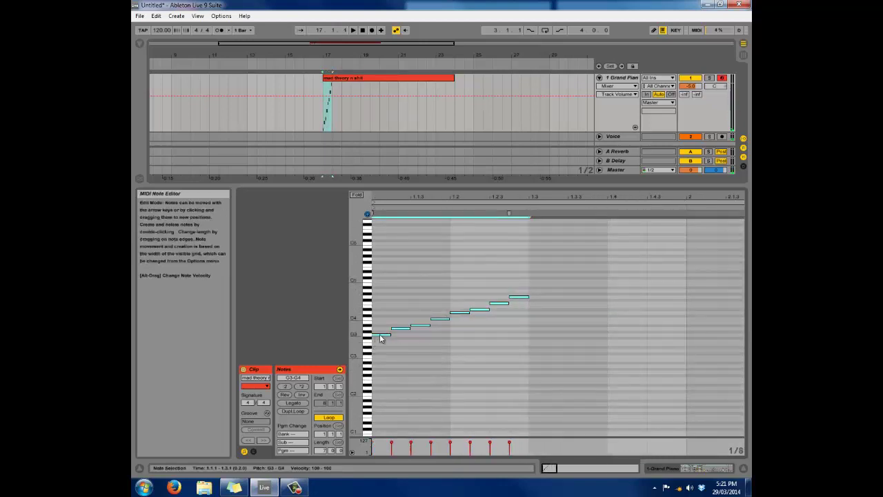
pyautogui.keyDown('shift'); pyautogui.click(380, 334); pyautogui.keyUp('shift')
pyautogui.moveTo(388, 283); pyautogui.dragTo(563, 390)
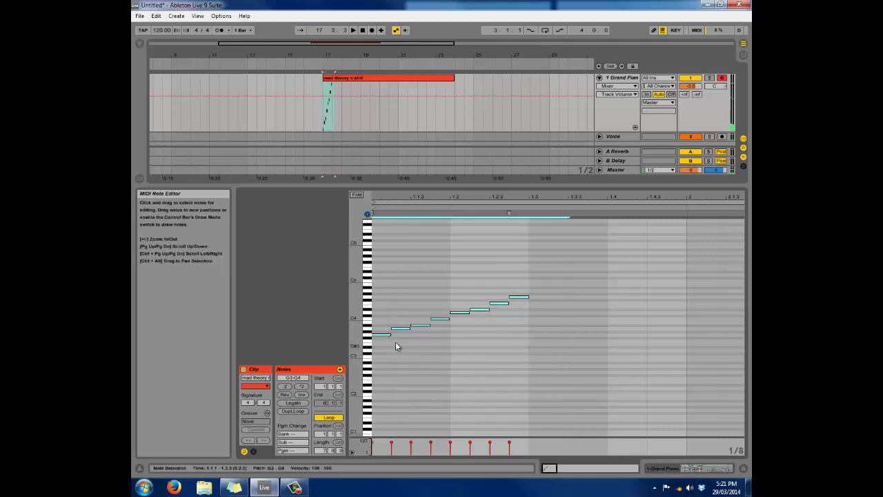
pyautogui.keyDown('ctrl'); pyautogui.moveTo(382, 335); pyautogui.dragTo(522, 297); pyautogui.keyUp('ctrl')
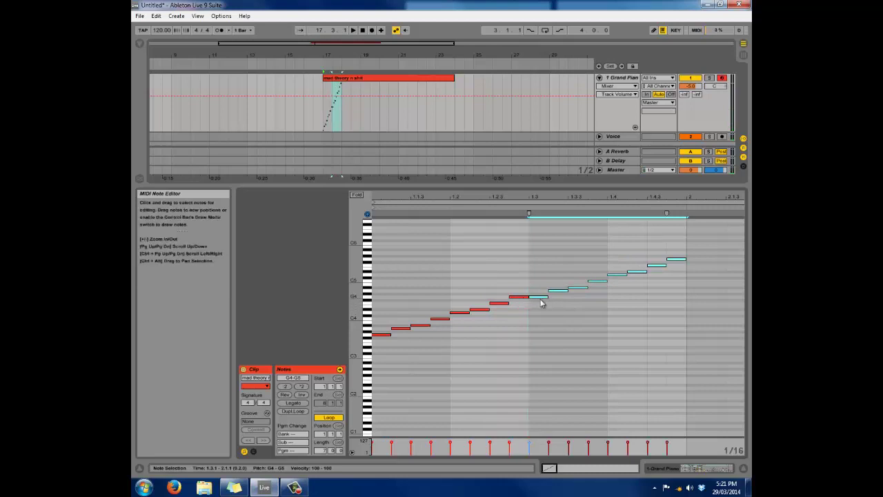
pyautogui.moveTo(543, 302); pyautogui.dragTo(528, 306)
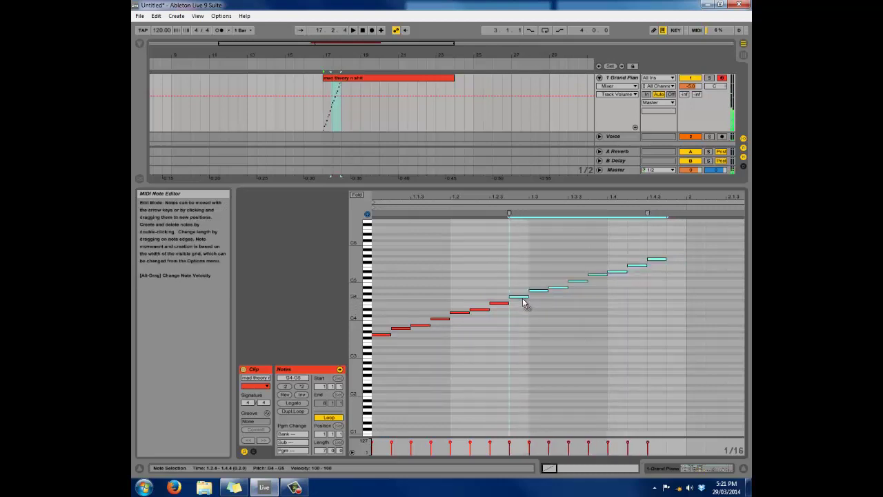
# Highlight the lower octave from G3 to G4 and the upper octave from G4 to G5, and clear the selection.
pyautogui.moveTo(516, 273); pyautogui.dragTo(374, 364)
pyautogui.moveTo(682, 243); pyautogui.dragTo(527, 337)
pyautogui.click(463, 296)
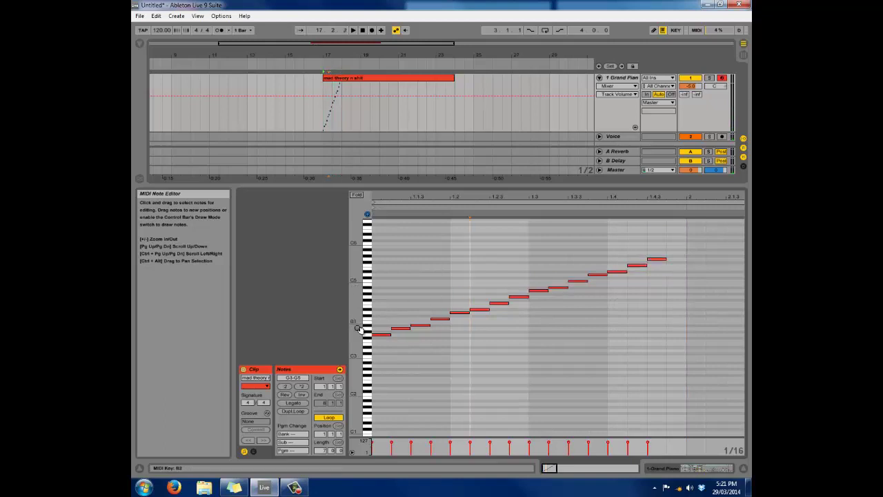
# Delete the upper-octave notes from A#4 to G5, keeping the A4 at 1.3.
pyautogui.moveTo(540, 245)
pyautogui.mouseDown()
pyautogui.moveTo(599, 300)
pyautogui.moveTo(676, 318)
pyautogui.mouseUp()
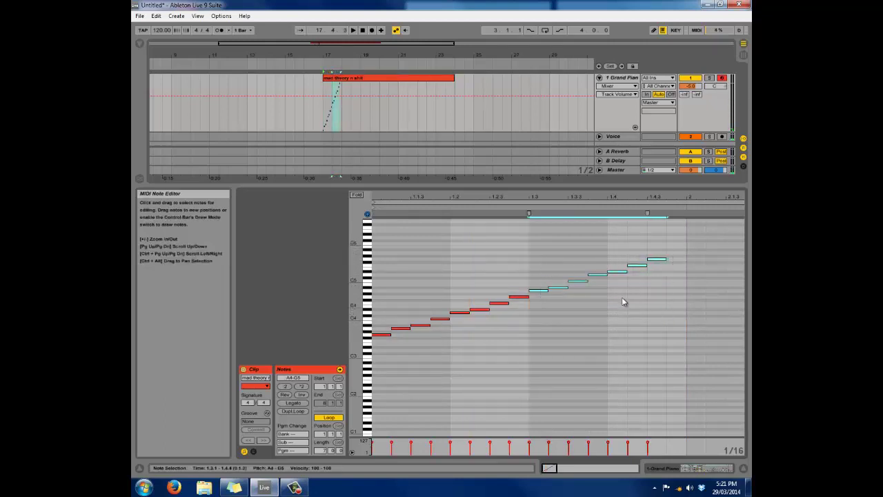
pyautogui.moveTo(679, 241); pyautogui.dragTo(547, 318)
pyautogui.moveTo(678, 233); pyautogui.dragTo(558, 315)
pyautogui.press('Delete')
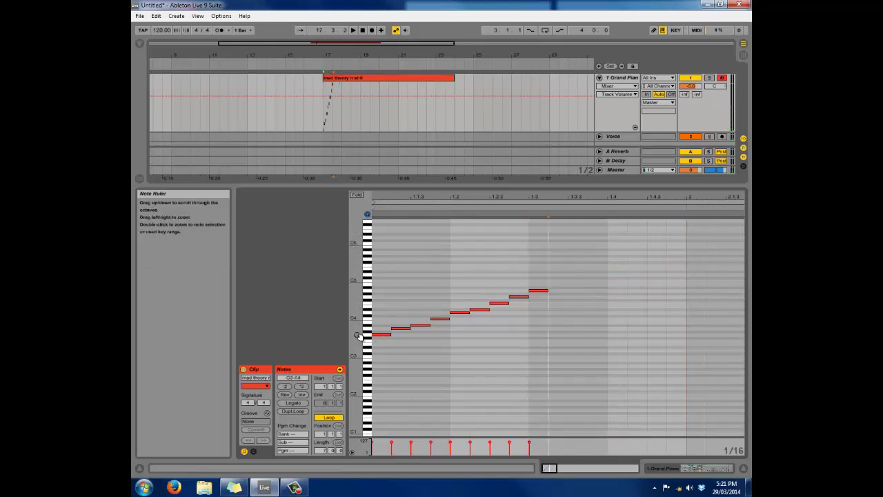
# Delete the A4 note at 1.3 so that the scale ends on G4.
pyautogui.scroll(3, 395, 331)
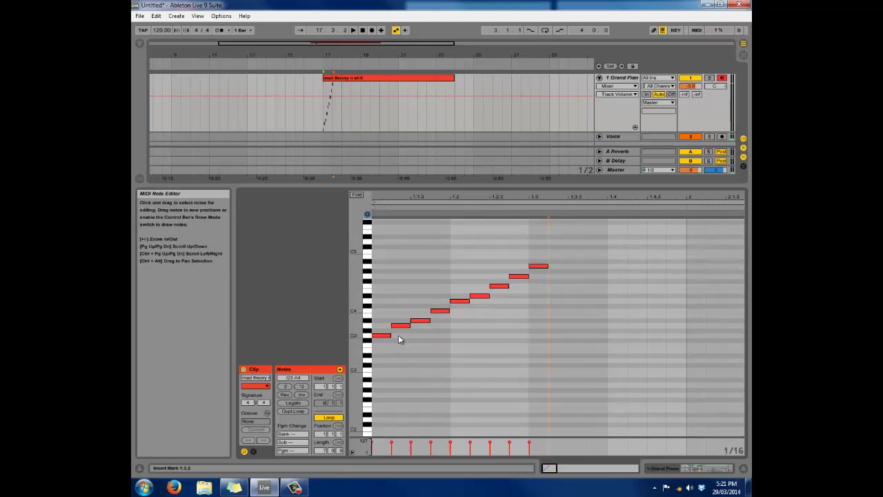
pyautogui.scroll(2, 398, 335)
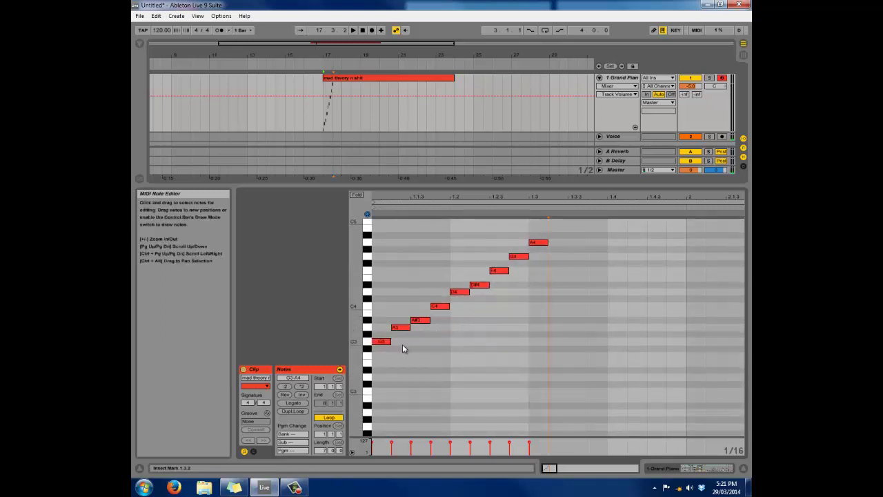
pyautogui.scroll(-2, 407, 341)
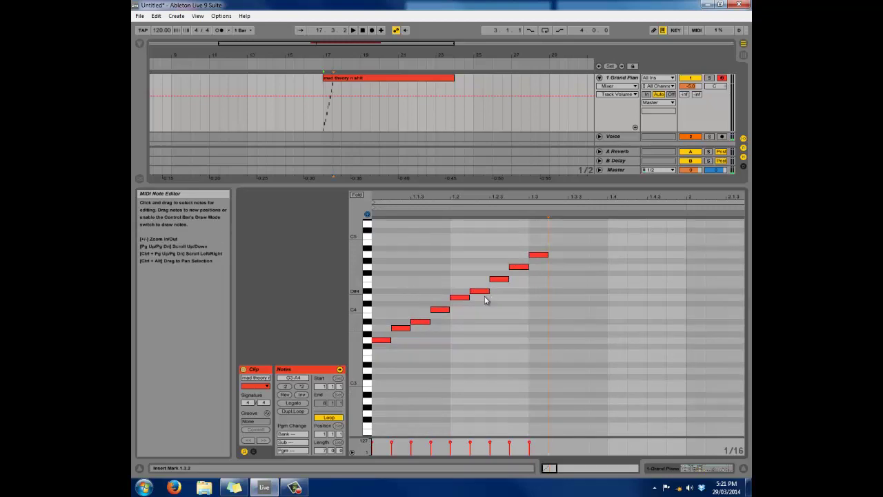
pyautogui.moveTo(353, 311); pyautogui.dragTo(362, 311)
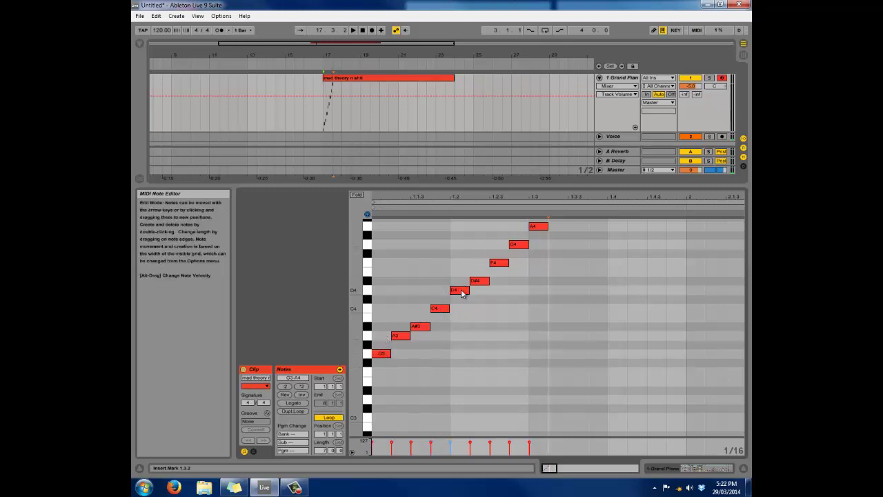
pyautogui.scroll(2, 542, 278)
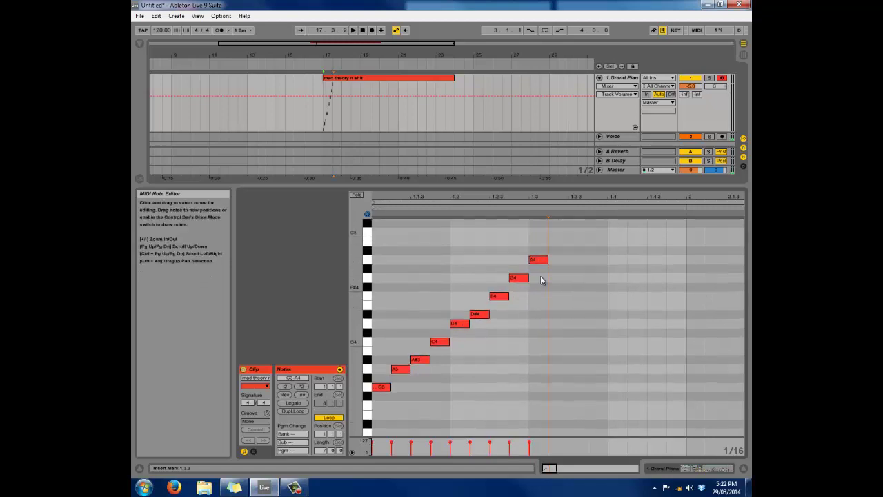
pyautogui.moveTo(582, 238); pyautogui.dragTo(543, 283)
pyautogui.press('Delete')
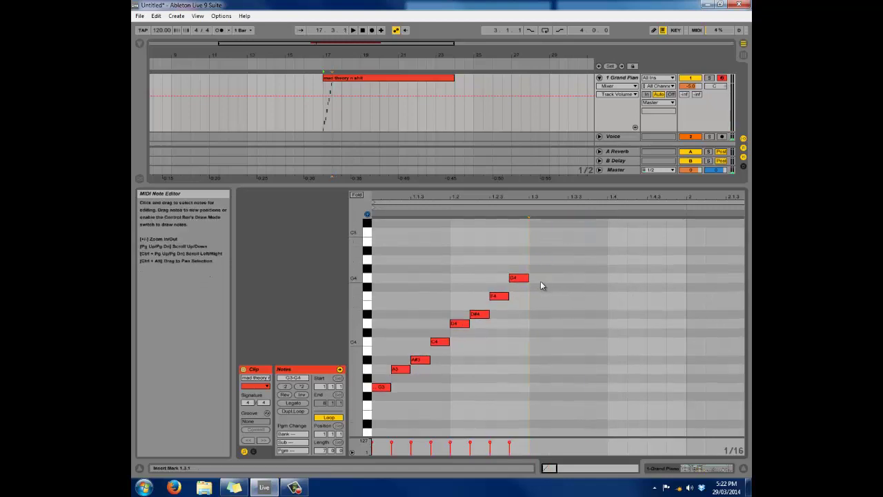
# Examine the intervals between neighbouring notes of the G3 to G4 scale up close, and select the A#3 note.
pyautogui.moveTo(356, 295); pyautogui.dragTo(412, 292)
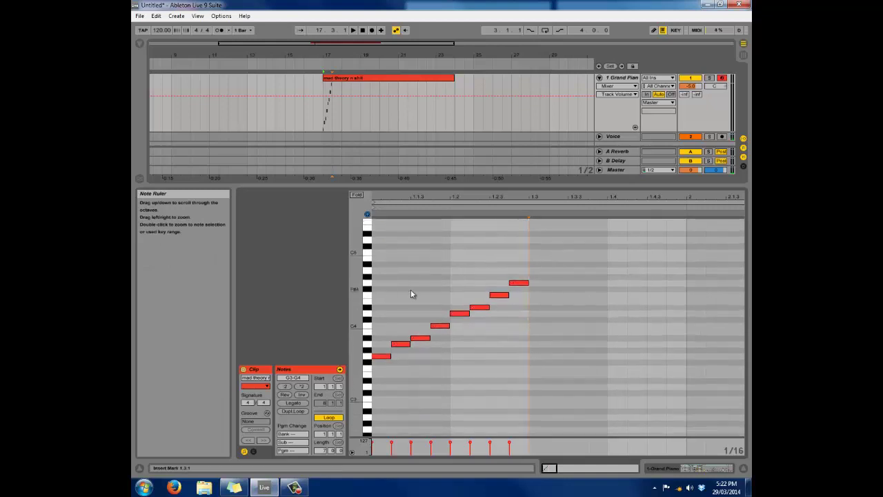
pyautogui.moveTo(355, 314); pyautogui.dragTo(439, 321)
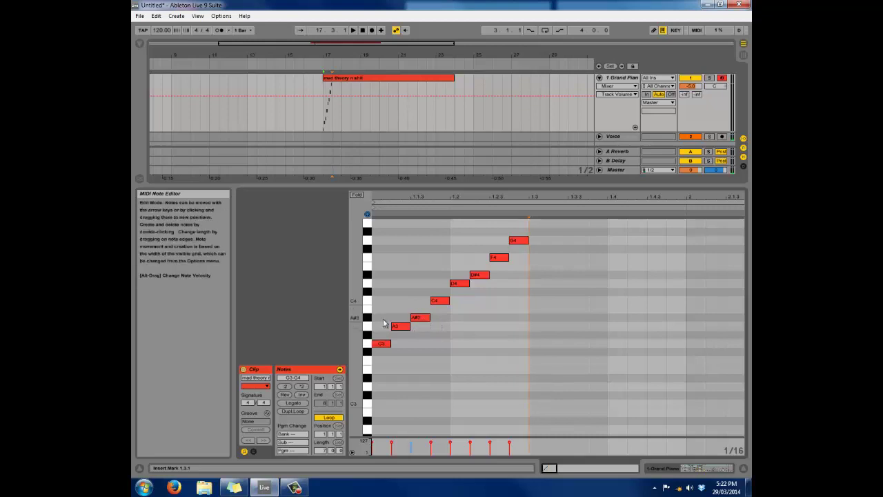
pyautogui.scroll(1, 425, 319)
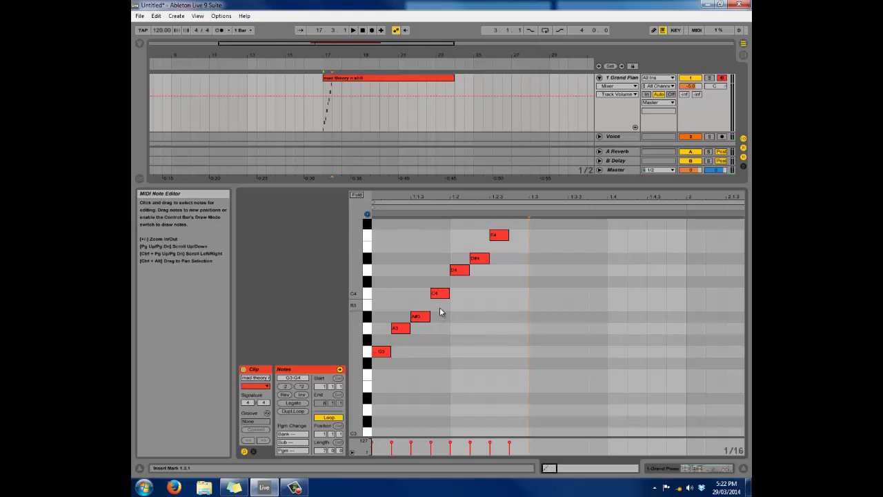
pyautogui.scroll(-2, 378, 327)
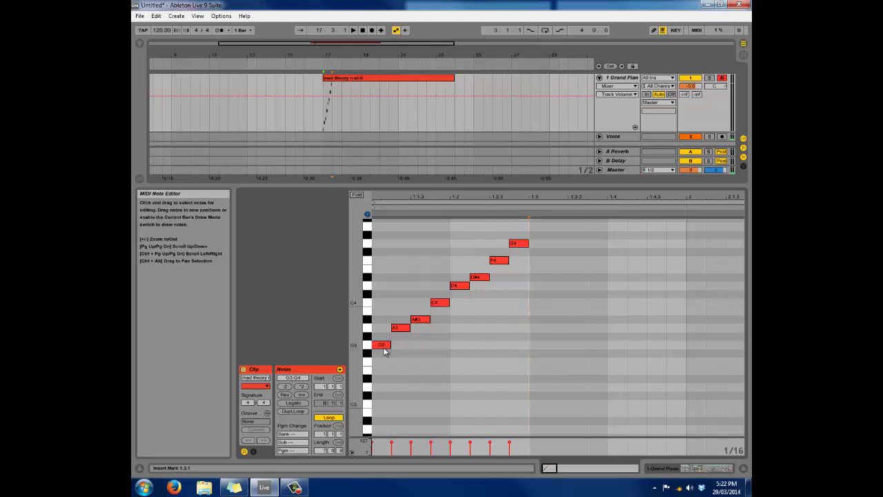
pyautogui.moveTo(359, 343); pyautogui.dragTo(441, 330)
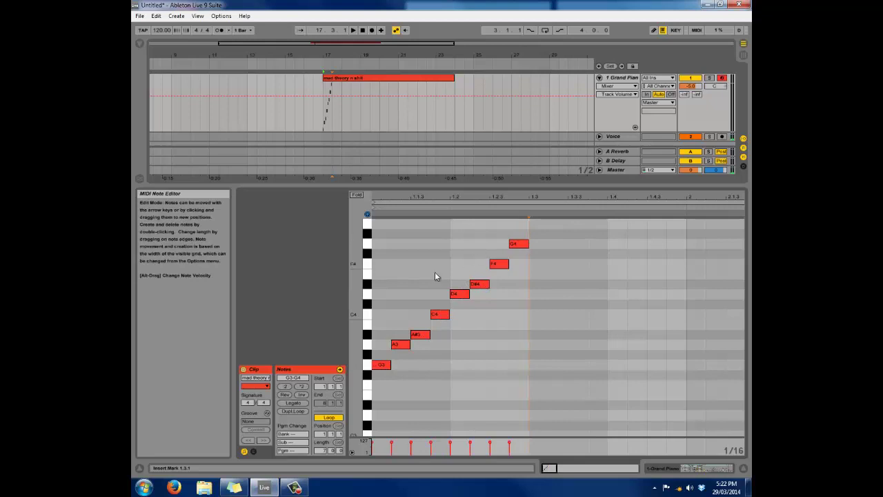
pyautogui.moveTo(364, 315); pyautogui.dragTo(354, 316)
pyautogui.scroll(3, 455, 340)
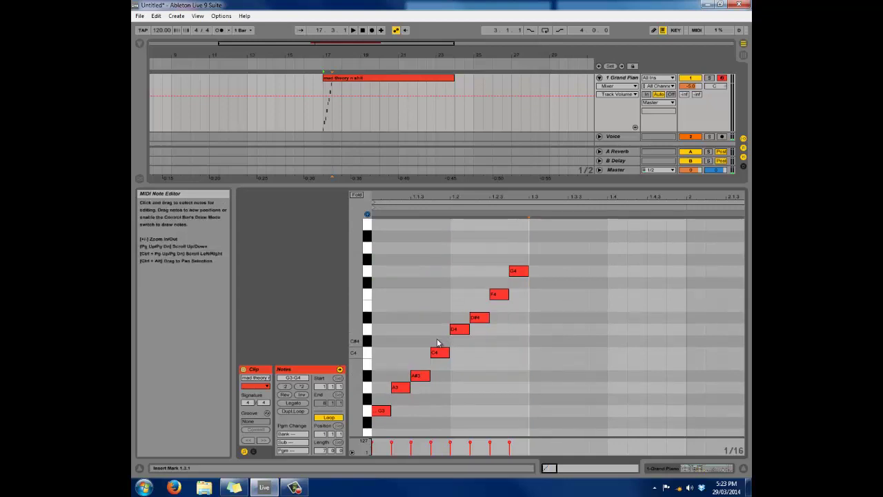
pyautogui.moveTo(353, 349); pyautogui.dragTo(356, 349)
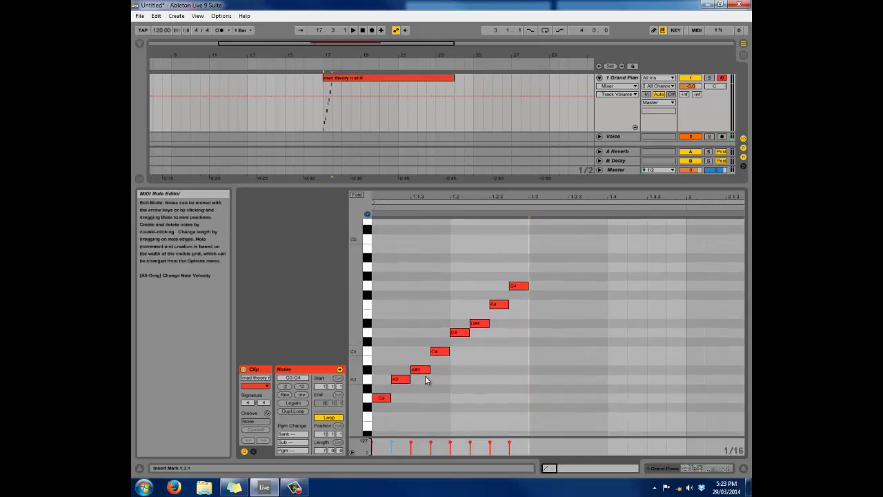
pyautogui.moveTo(357, 379); pyautogui.dragTo(401, 367)
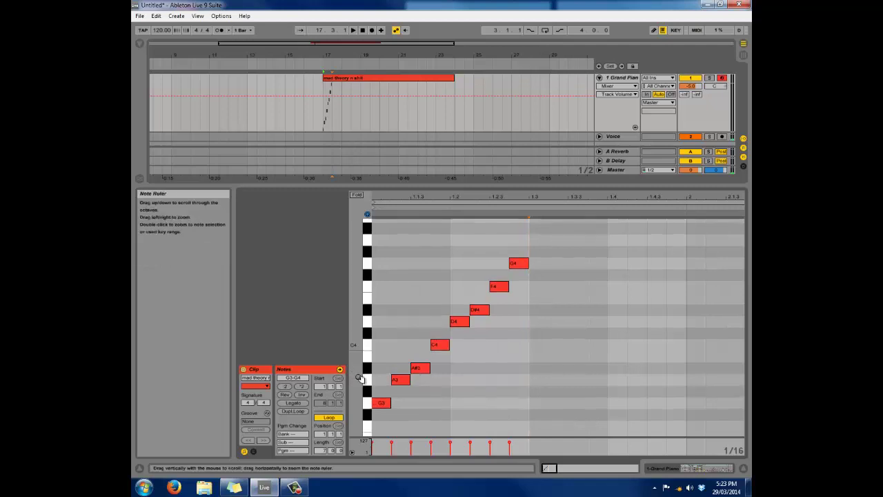
pyautogui.scroll(-1, 360, 378)
pyautogui.click(418, 357)
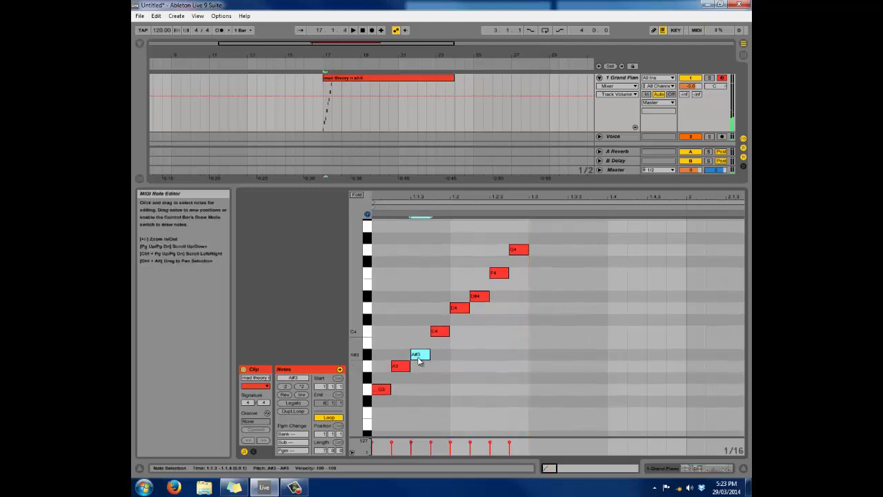
# Raise the A#3 note a semitone to B3, and lower it back to A#3.
pyautogui.press('Up')
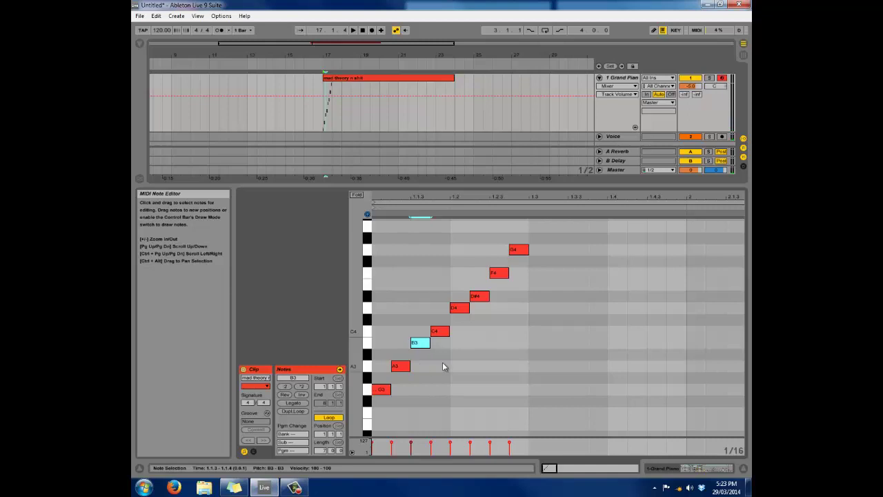
pyautogui.press('Down')
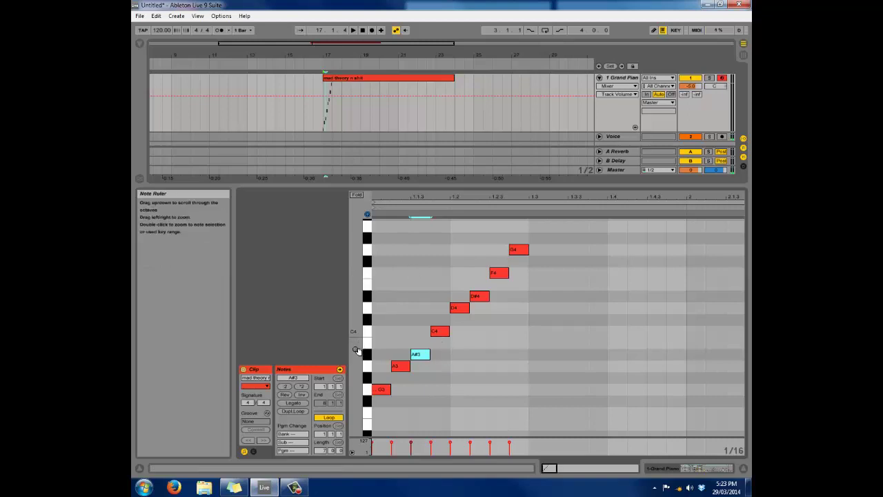
pyautogui.moveTo(358, 353); pyautogui.dragTo(358, 350)
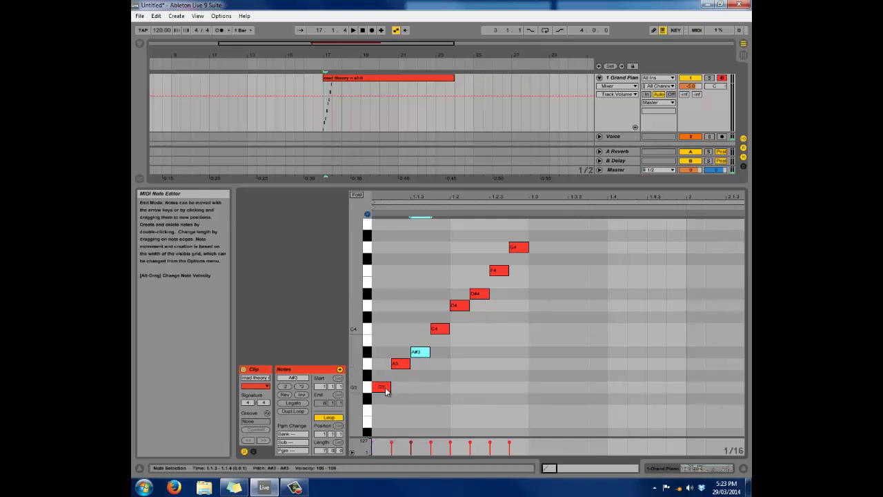
# Select the whole G3 to G4 scale and transpose it up so that it starts on D4.
pyautogui.scroll(1, 442, 366)
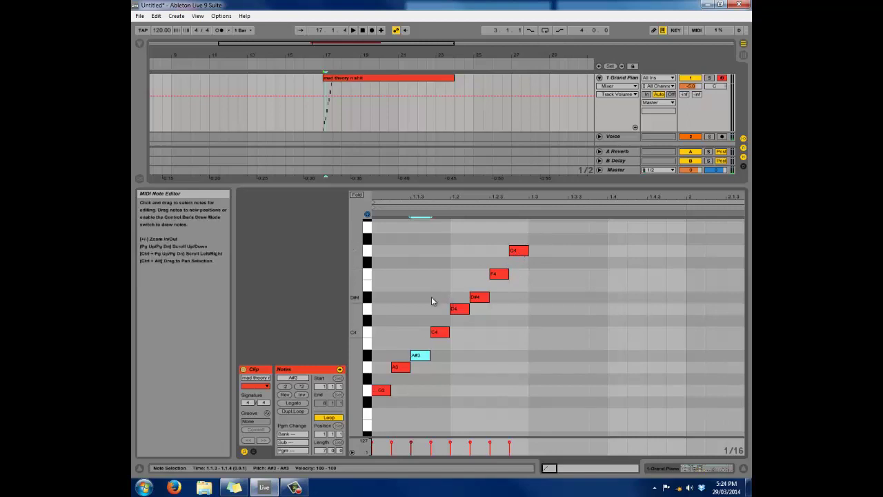
pyautogui.moveTo(356, 298); pyautogui.dragTo(445, 334)
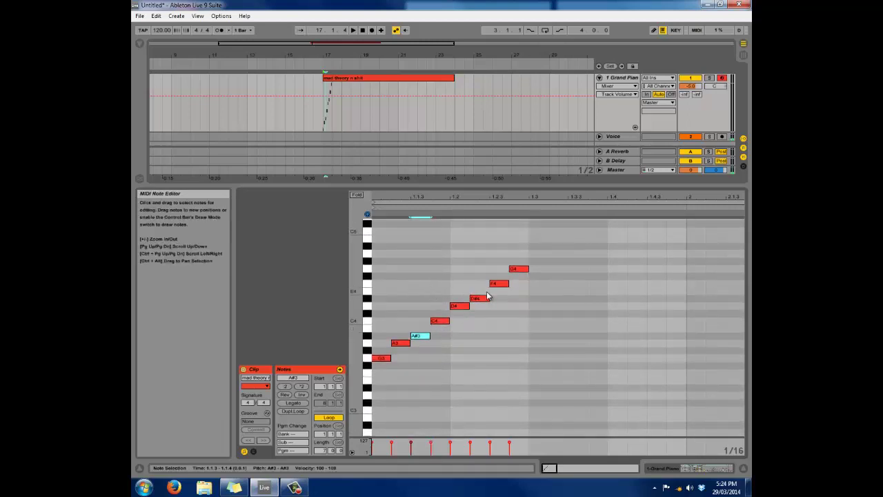
pyautogui.moveTo(355, 331); pyautogui.dragTo(435, 318)
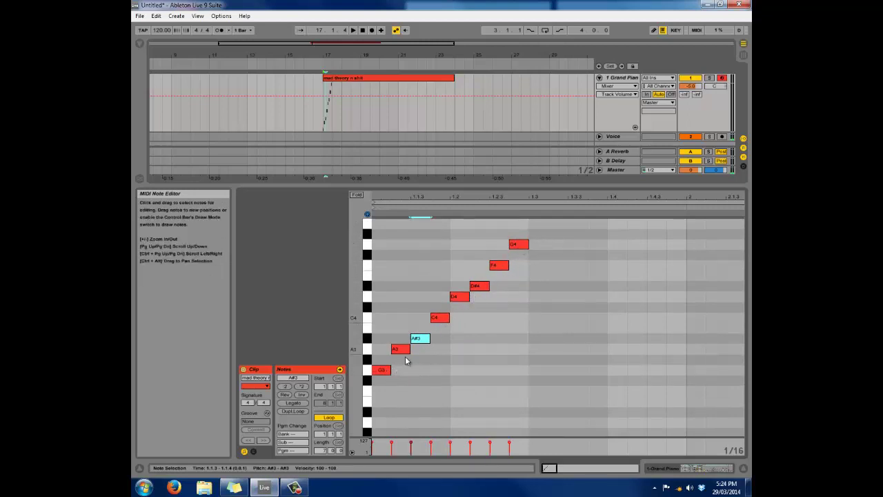
pyautogui.moveTo(544, 230); pyautogui.dragTo(377, 407)
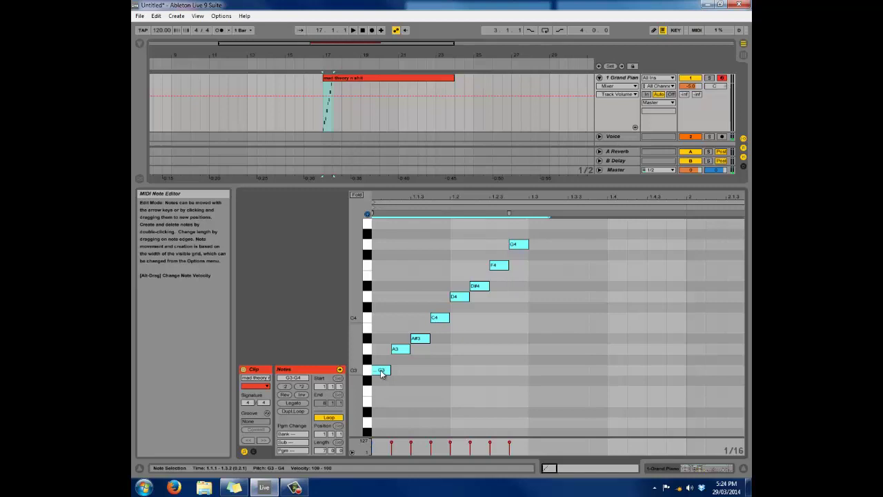
pyautogui.hotkey('ctrl', 'l')
pyautogui.moveTo(380, 370); pyautogui.dragTo(358, 300)
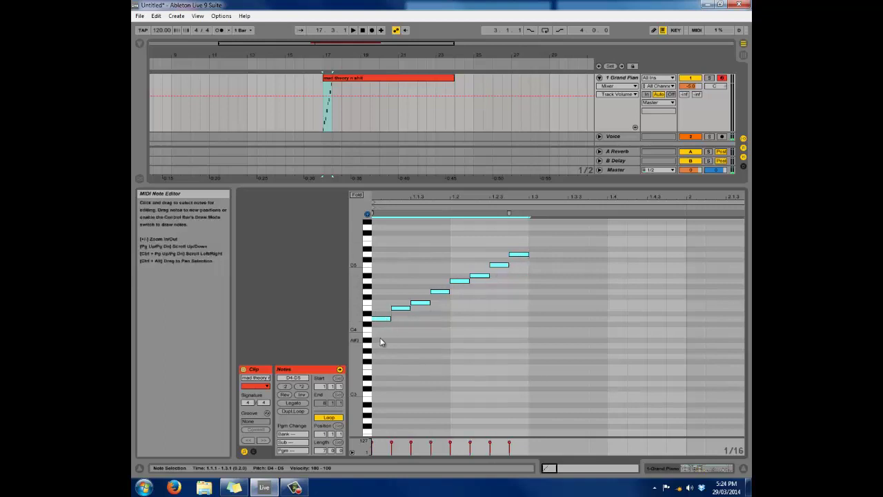
# Return the transposed scale to G3 to G4 and clear the note selection.
pyautogui.scroll(3, 378, 338)
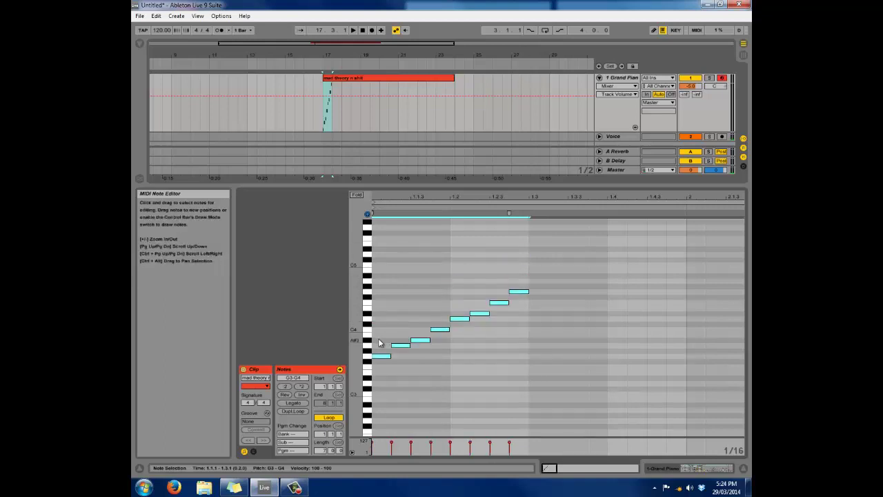
pyautogui.doubleClick(354, 347)
pyautogui.moveTo(354, 346); pyautogui.dragTo(369, 346)
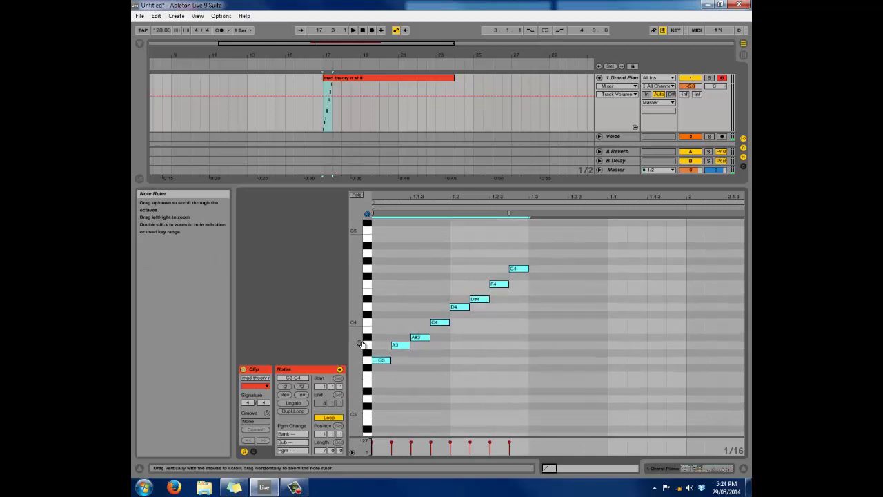
pyautogui.scroll(-3, 409, 324)
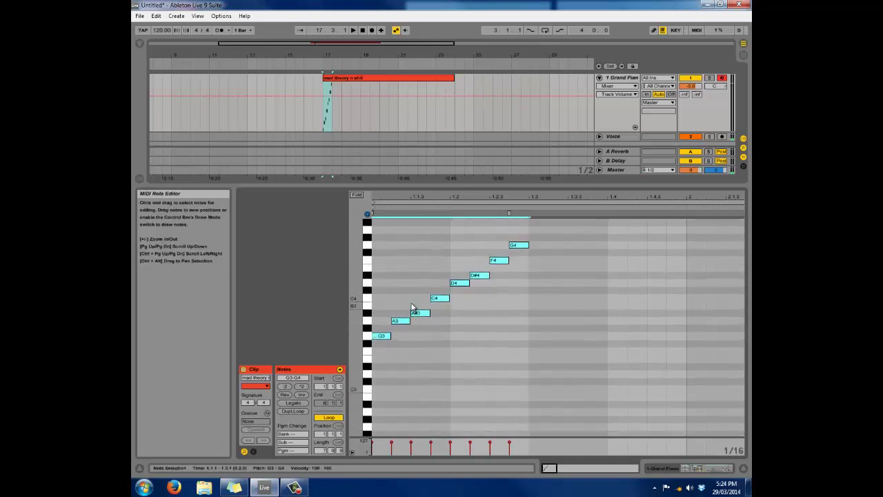
pyautogui.click(400, 298)
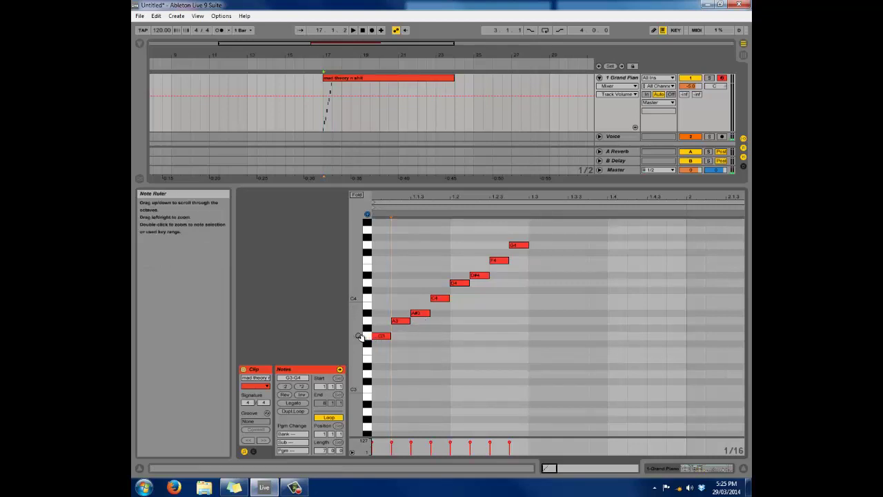
# Raise the A#3, D#4 and F4 notes by a semitone each, to B3, E4 and F#4, forming a G major scale.
pyautogui.moveTo(356, 335); pyautogui.dragTo(466, 350)
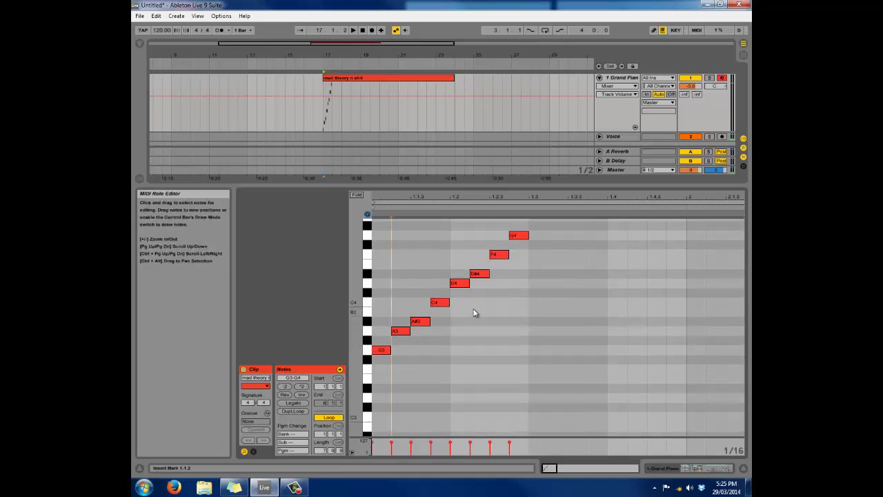
pyautogui.click(421, 321)
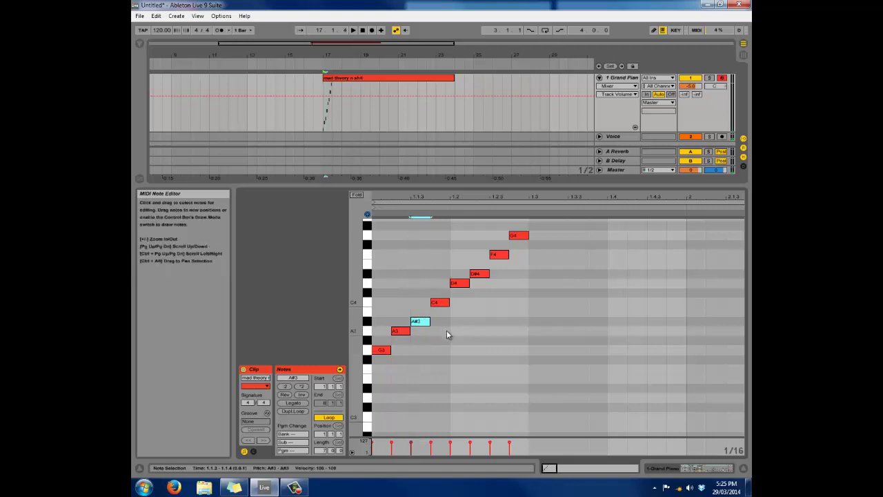
pyautogui.press('Up')
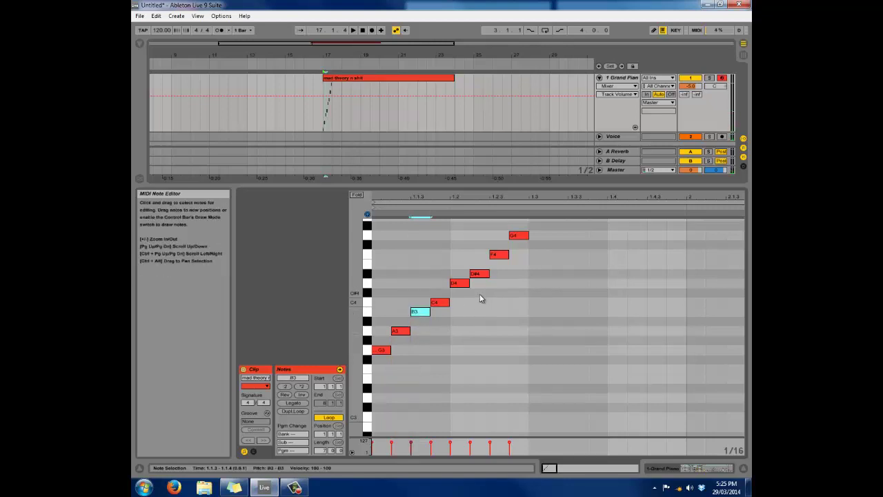
pyautogui.moveTo(480, 294); pyautogui.dragTo(494, 269)
pyautogui.press('Up')
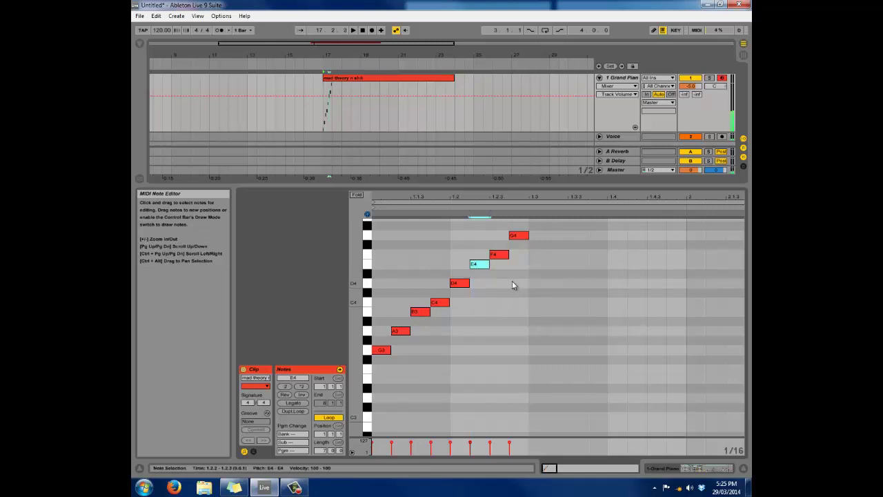
pyautogui.click(498, 255)
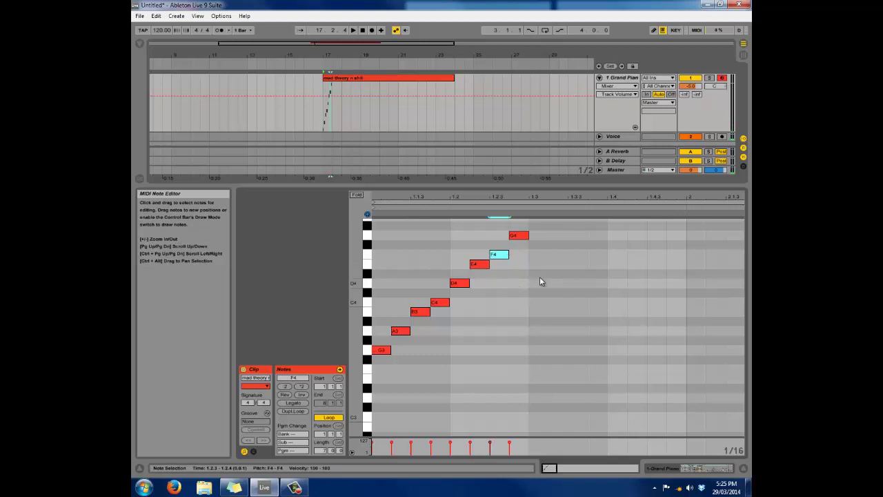
pyautogui.press('Up')
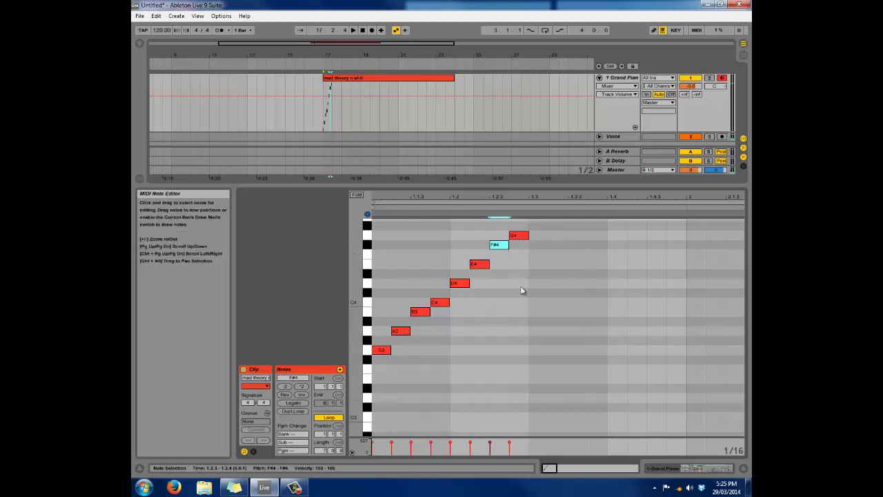
# Select all notes of the major scale and transpose them up three semitones so that it starts on A#3.
pyautogui.hotkey('ctrl', 'a')
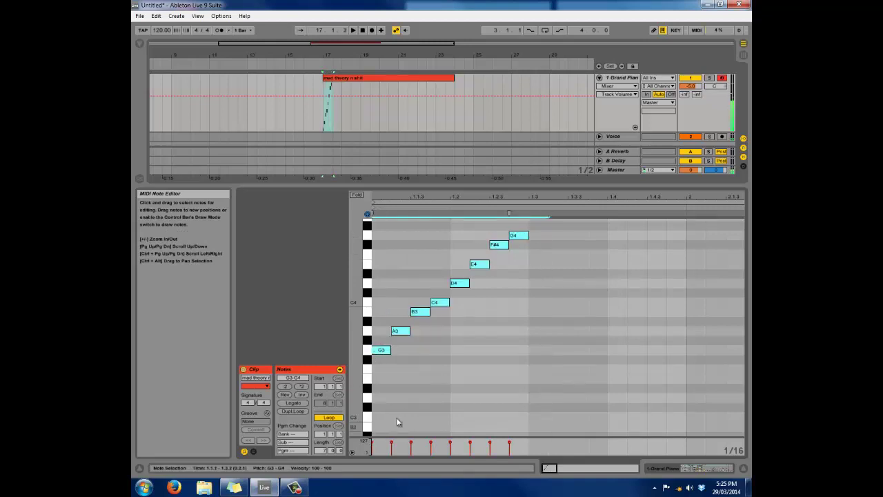
pyautogui.click(381, 353)
pyautogui.moveTo(381, 353); pyautogui.dragTo(379, 327)
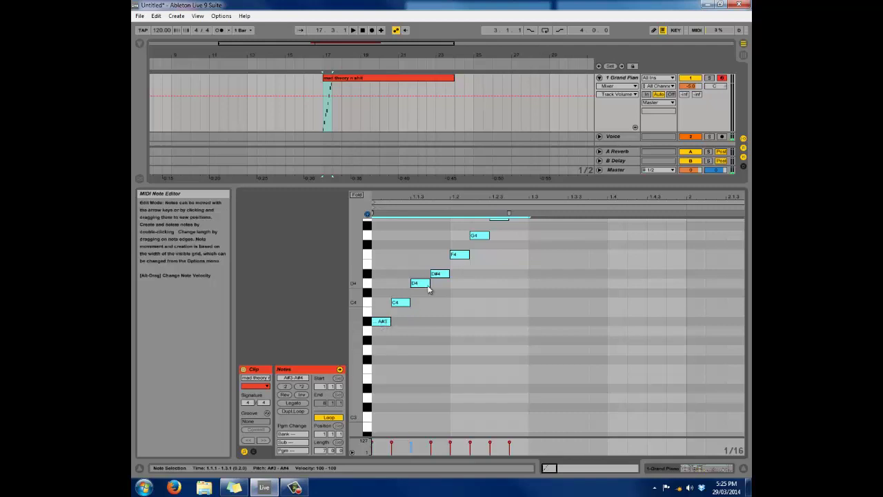
pyautogui.scroll(2, 501, 267)
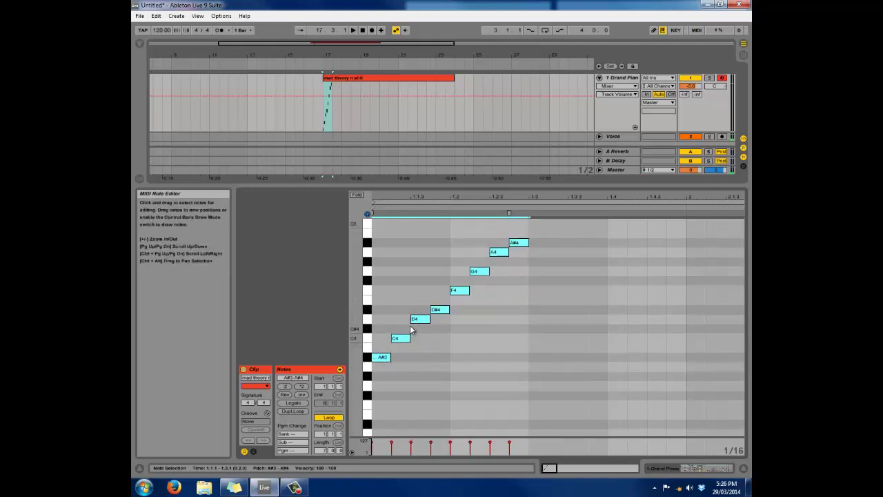
# Transpose the selected major scale back down three semitones so that it runs from G3 to G4.
pyautogui.press('Down')
pyautogui.press('Down')
pyautogui.press('Down')
pyautogui.scroll(-2, 485, 336)
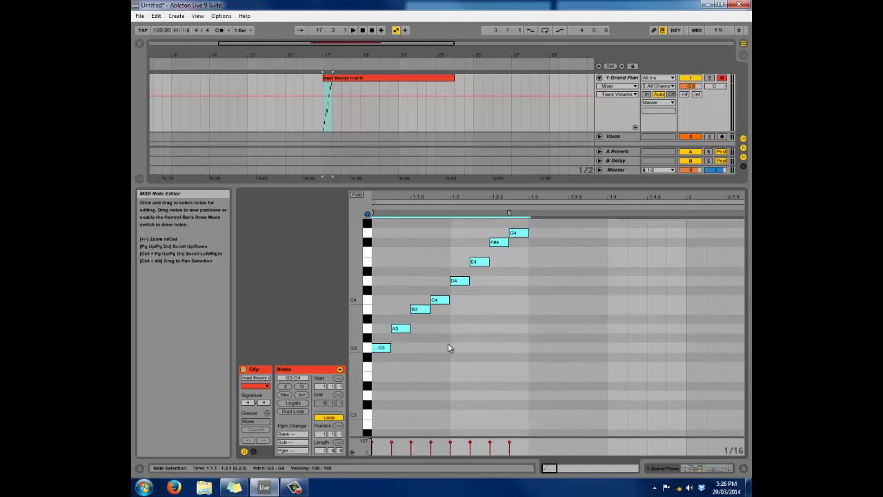
# Restore the raised B3, E4 and F#4 notes to A#3, D#4 and F4 of the G minor scale.
pyautogui.press('Down')
pyautogui.press('Down')
pyautogui.press('Down')
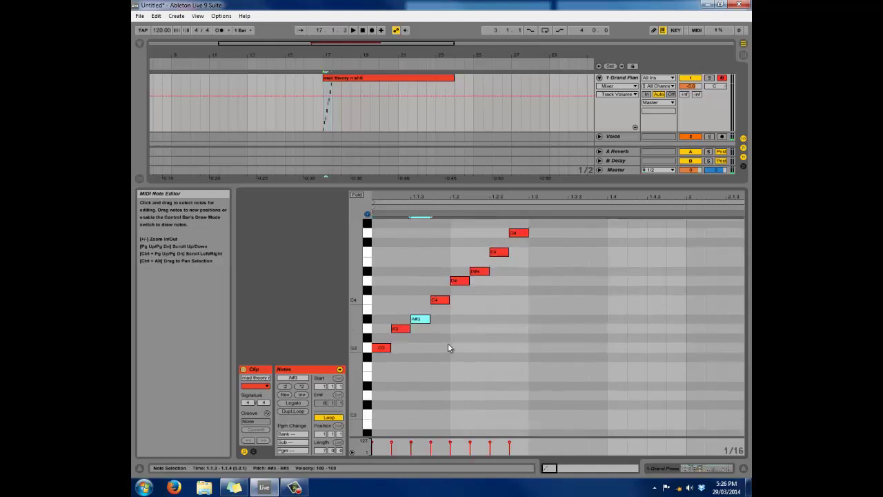
# Build a G minor chord at 1.4 by adding the notes G3, A#3 and D4.
pyautogui.moveTo(355, 335); pyautogui.dragTo(361, 334)
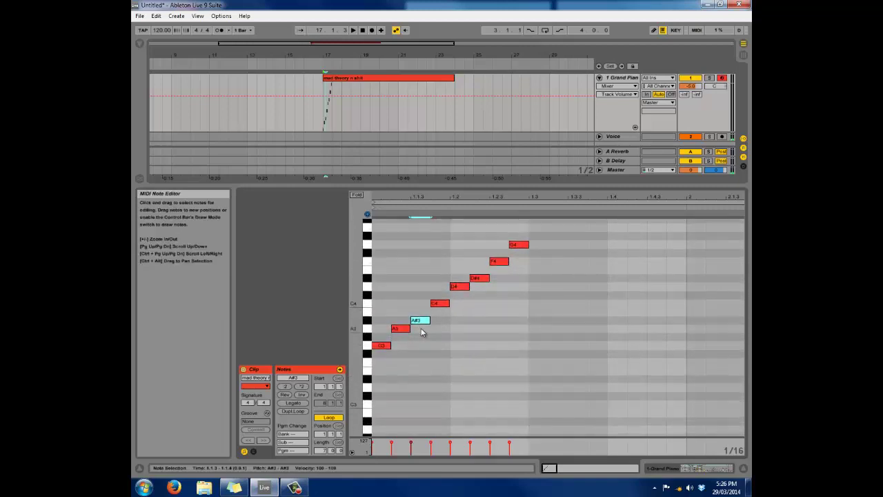
pyautogui.moveTo(356, 335); pyautogui.dragTo(359, 337)
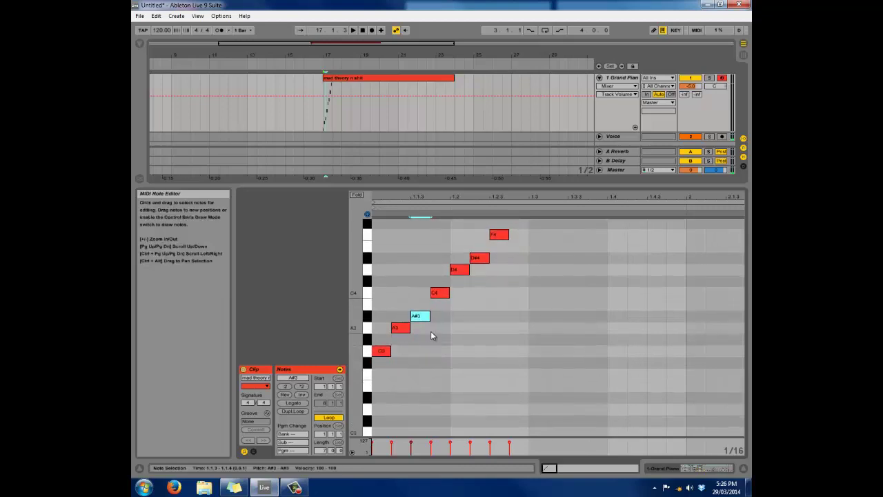
pyautogui.scroll(3, 430, 336)
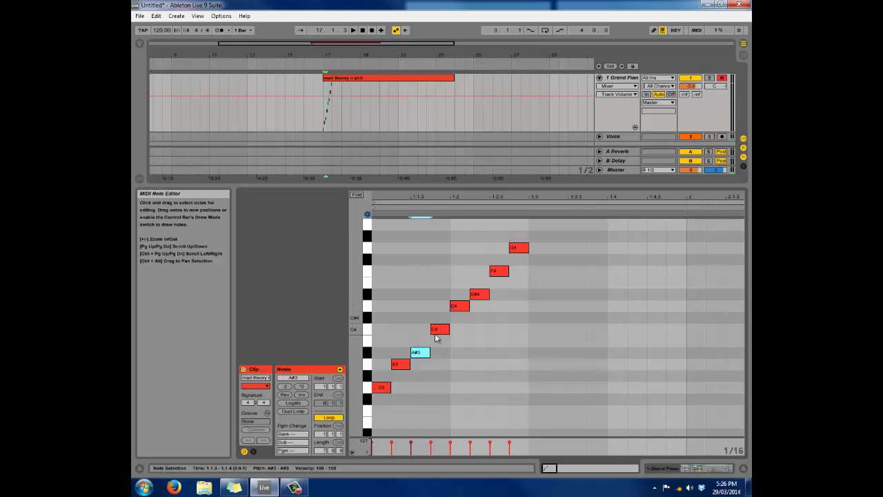
pyautogui.click(380, 389)
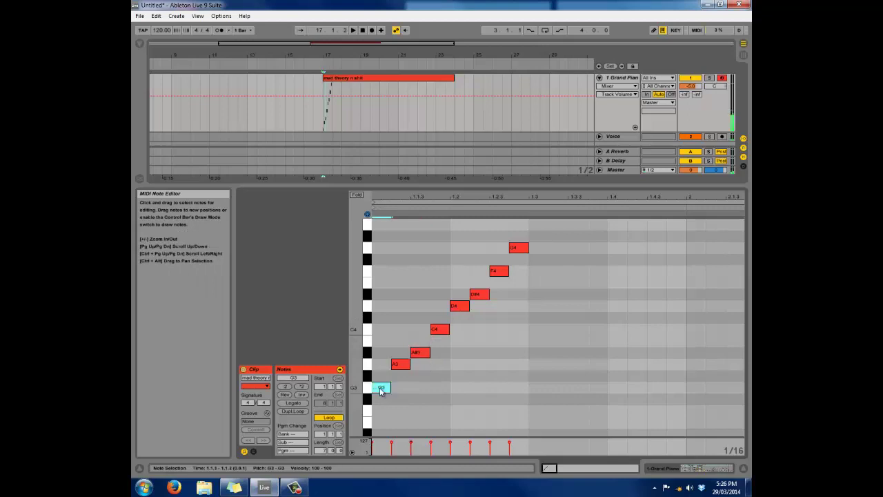
pyautogui.doubleClick(611, 387)
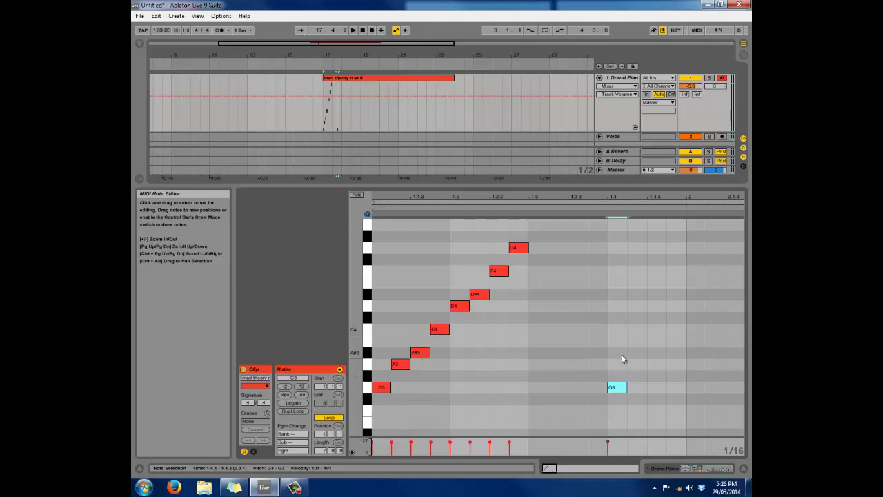
pyautogui.doubleClick(613, 353)
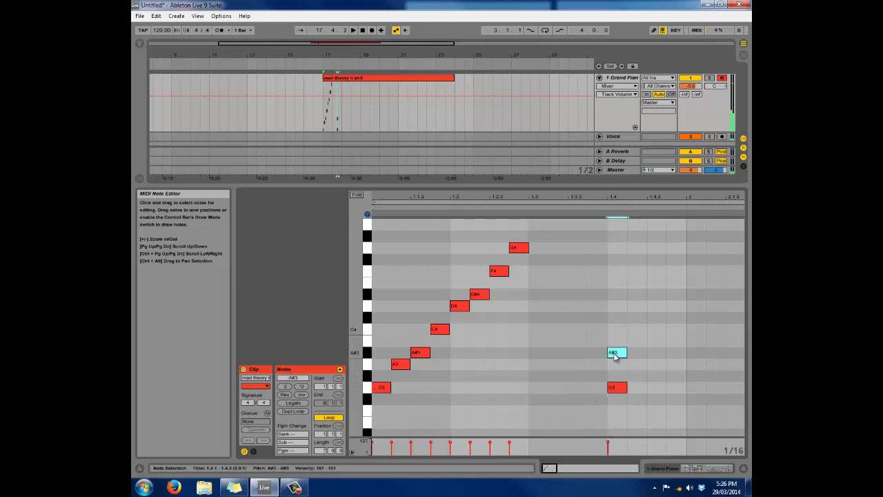
pyautogui.doubleClick(619, 307)
# Select the three chord notes at 1.4 and lengthen them together to end at 2.1.3.
pyautogui.moveTo(652, 295); pyautogui.dragTo(616, 437)
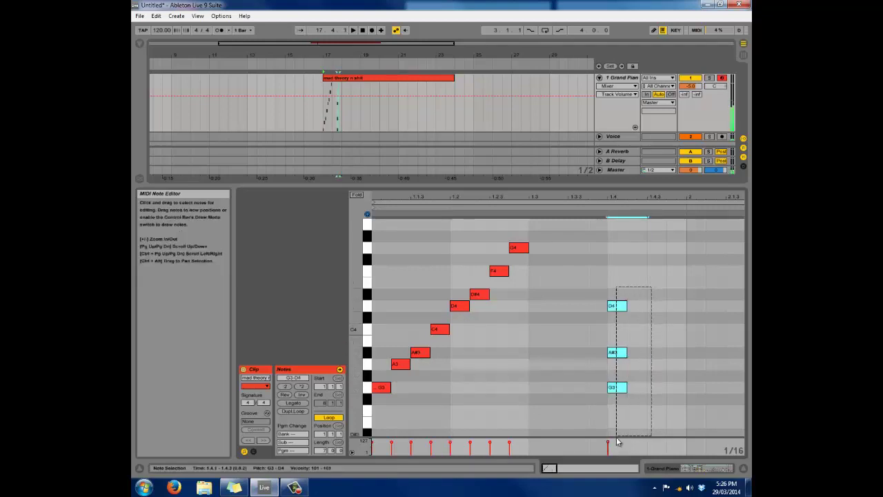
pyautogui.moveTo(629, 390); pyautogui.dragTo(731, 393)
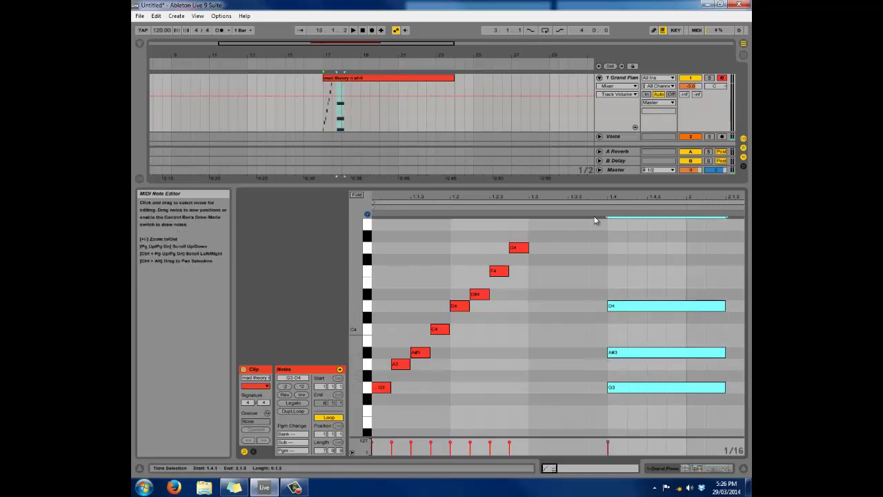
pyautogui.moveTo(611, 200); pyautogui.dragTo(558, 200)
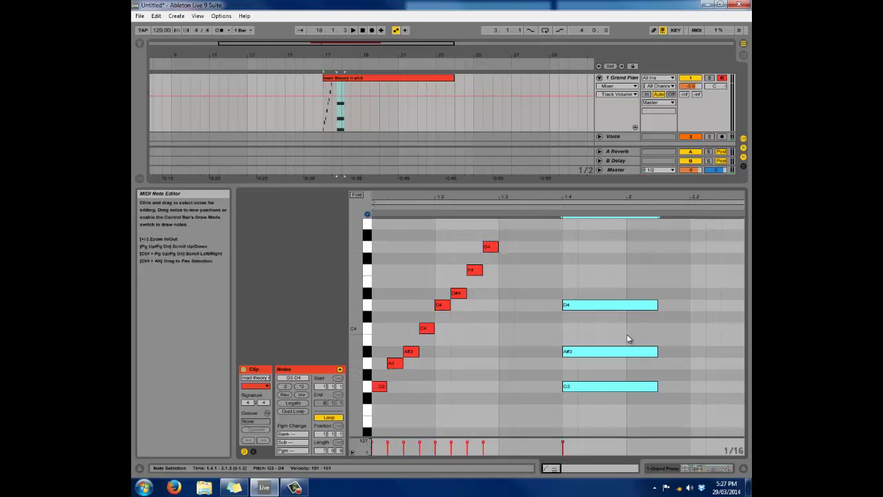
# Clear the chord selection and select the root G3 note at the start of the scale.
pyautogui.click(398, 377)
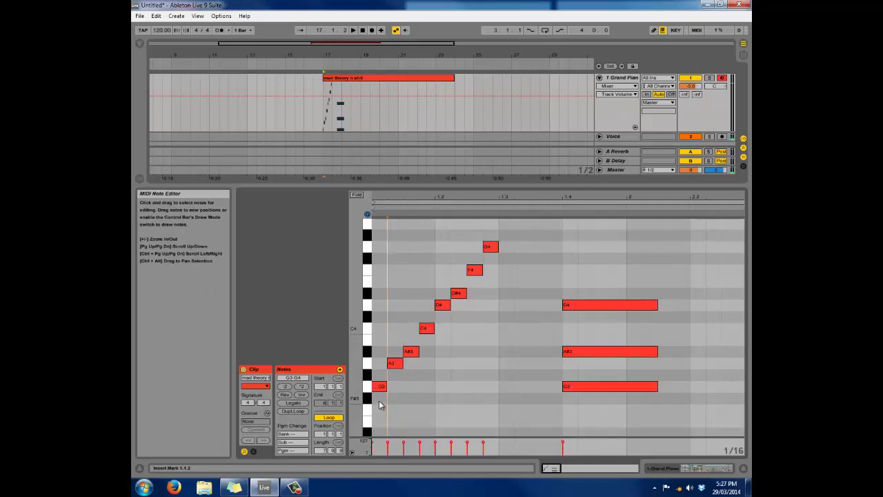
pyautogui.click(379, 387)
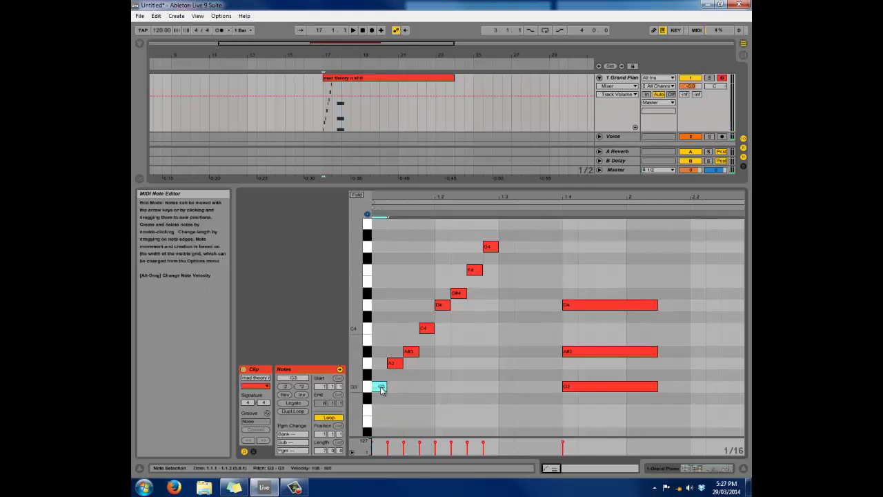
pyautogui.moveTo(354, 366); pyautogui.dragTo(445, 359)
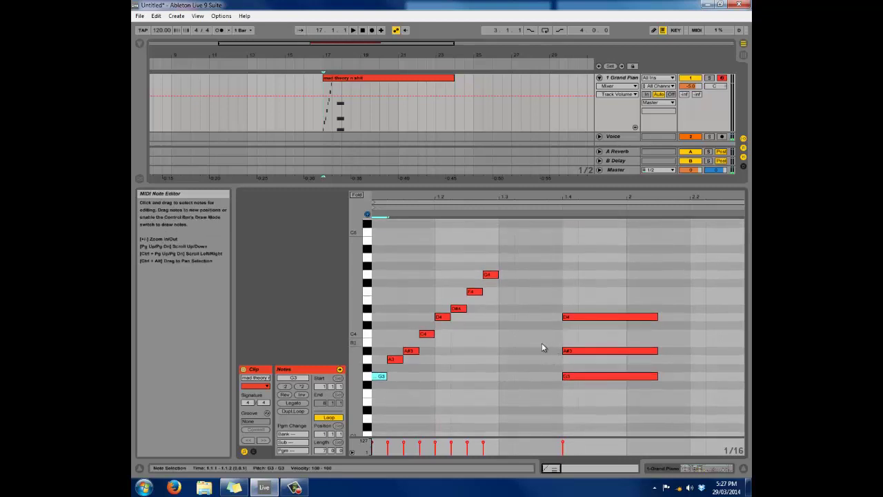
# Select the middle A#3 note of the chord at 1.4 and play the G minor chord.
pyautogui.click(541, 343)
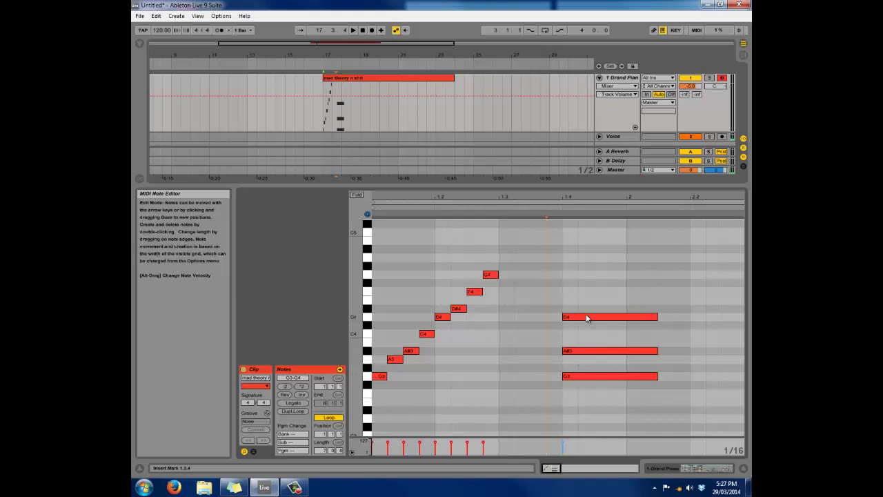
pyautogui.click(583, 351)
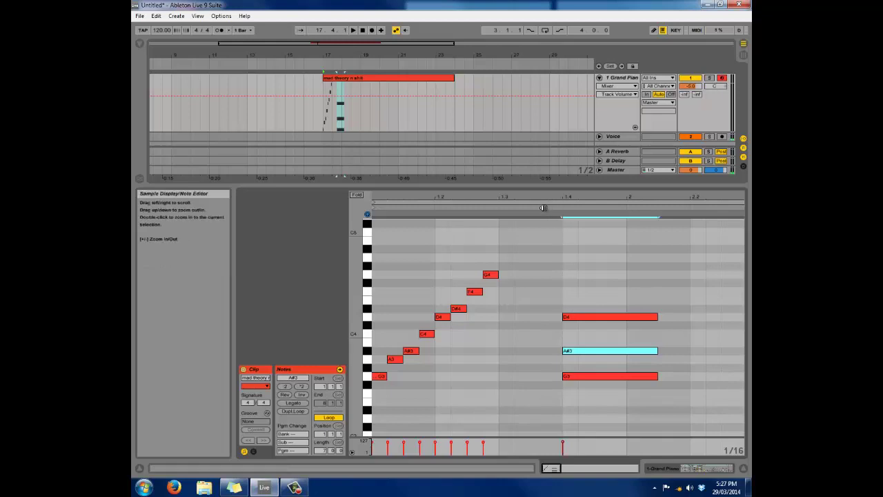
pyautogui.press('space')
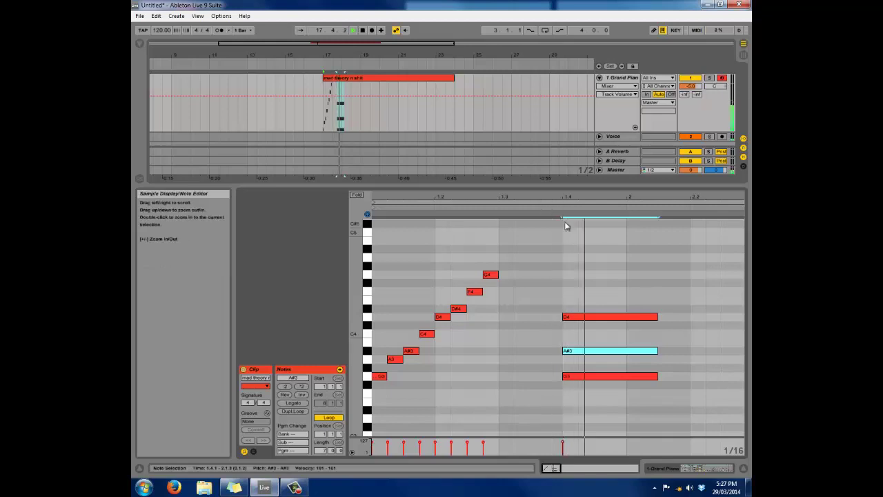
# Raise the middle note of the chord at 1.4 to B3 and play the chord.
pyautogui.click(558, 340)
pyautogui.keyDown('shift'); pyautogui.click(605, 354); pyautogui.keyUp('shift')
pyautogui.press('Up')
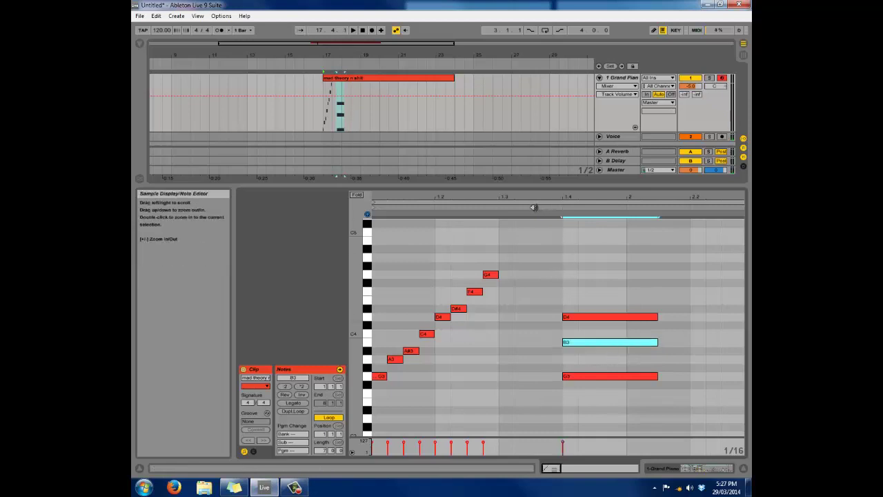
pyautogui.press('space')
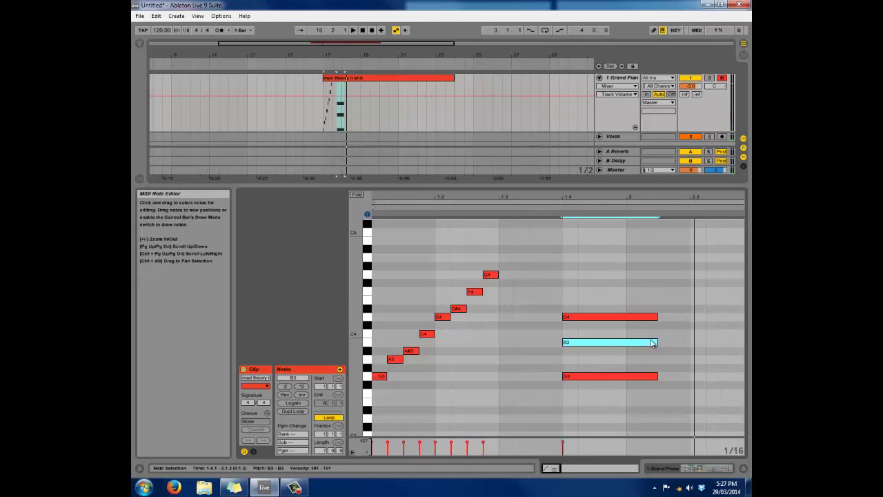
# Delete all three notes of the G major chord at 1.4.
pyautogui.moveTo(571, 272); pyautogui.dragTo(605, 394)
pyautogui.press('Delete')
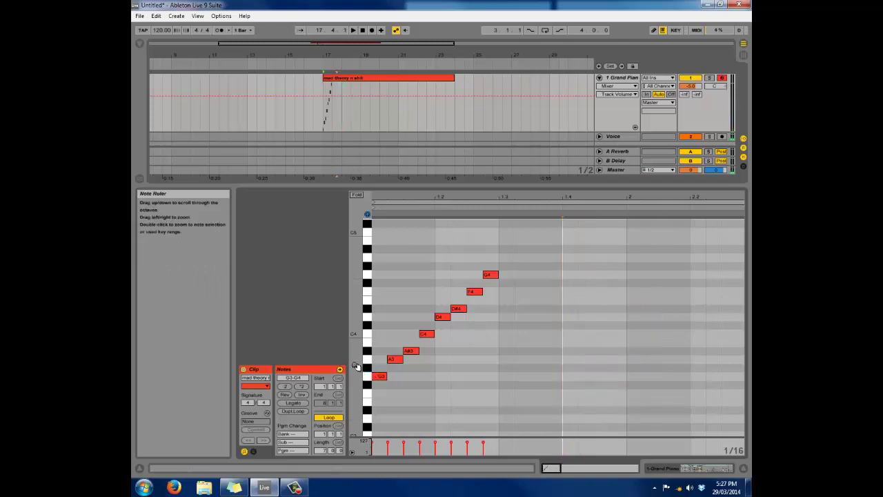
pyautogui.scroll(2, 410, 353)
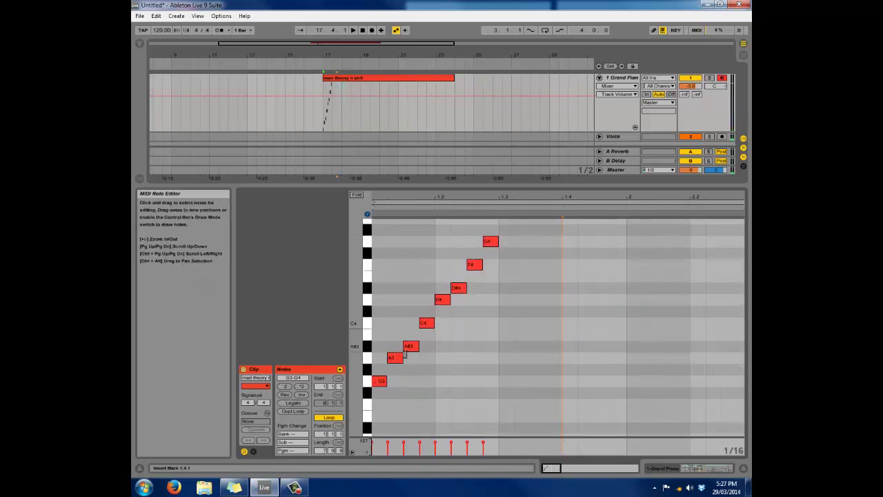
pyautogui.scroll(-2, 356, 352)
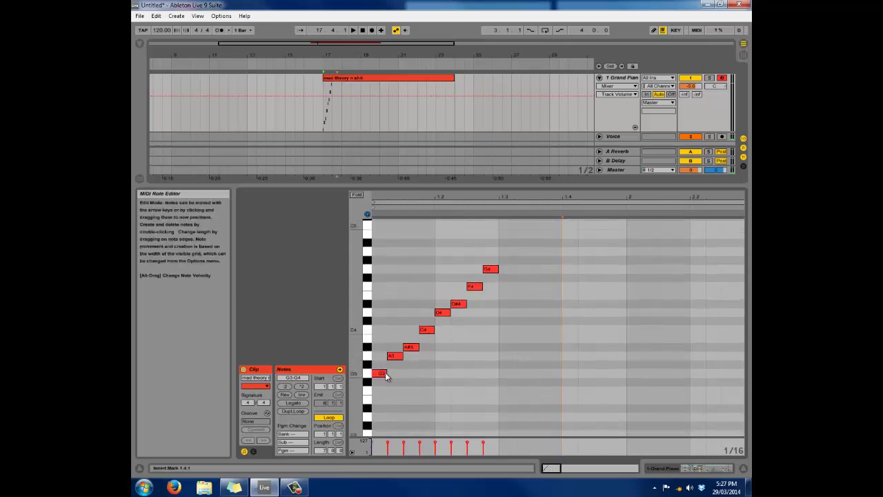
pyautogui.scroll(1, 362, 368)
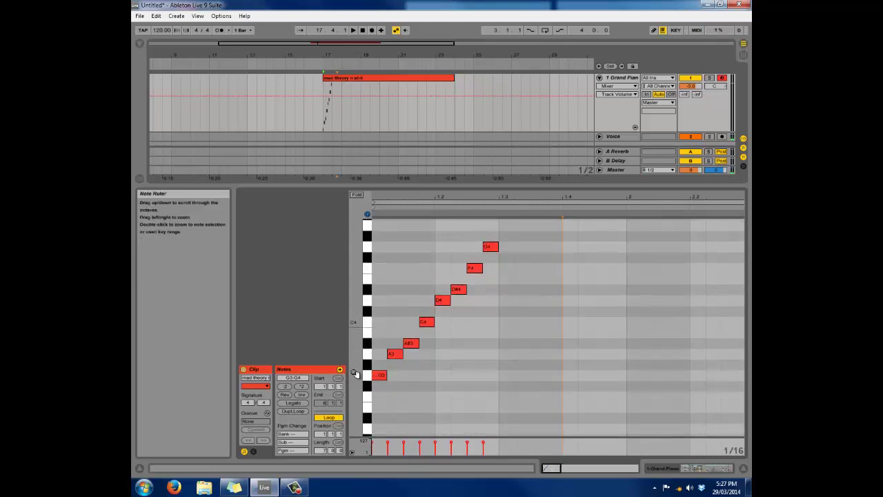
pyautogui.scroll(-1, 359, 376)
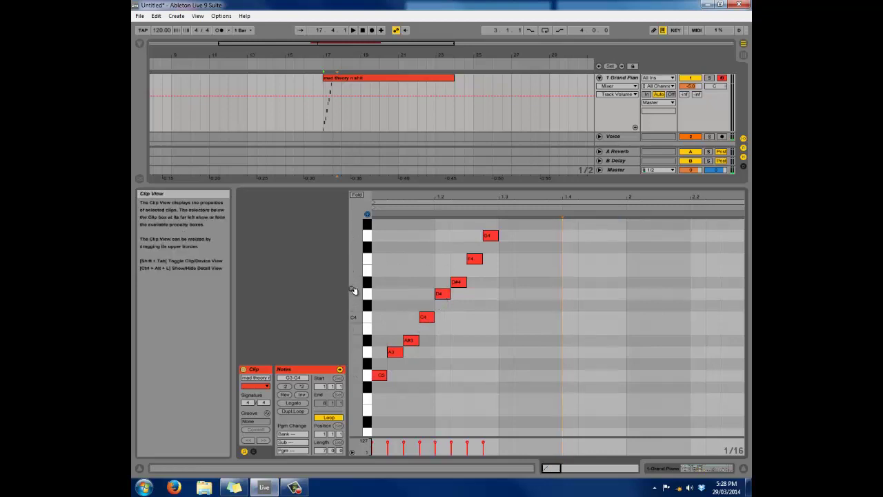
pyautogui.moveTo(353, 290); pyautogui.dragTo(357, 293)
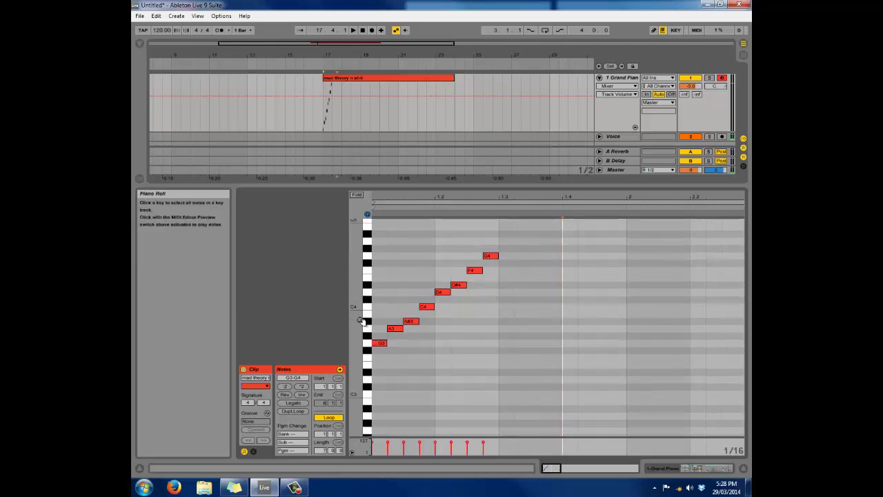
pyautogui.moveTo(360, 321); pyautogui.dragTo(369, 322)
# Turn the scale into G major by raising its third, sixth and seventh notes to B3, E4 and F#4.
pyautogui.scroll(3, 422, 337)
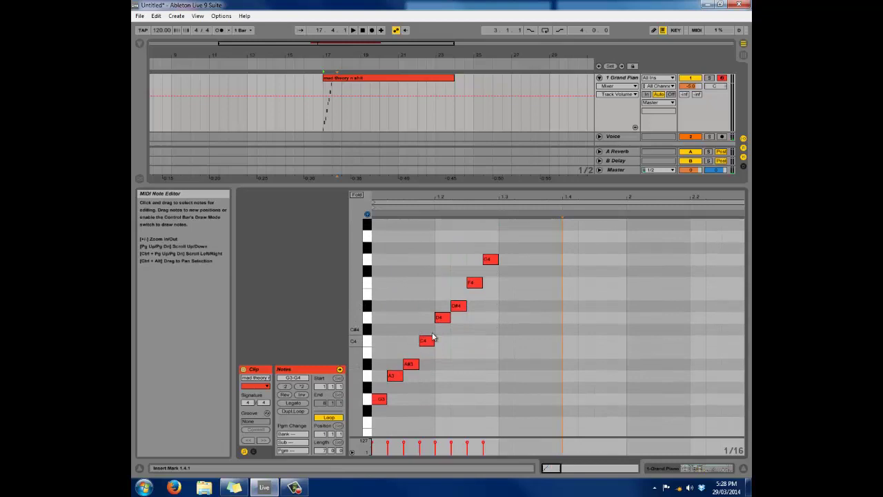
pyautogui.click(415, 365)
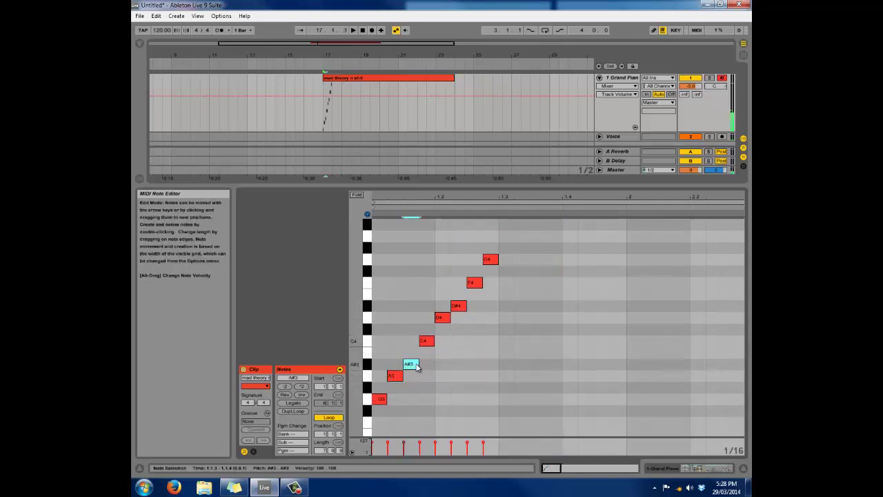
pyautogui.press('Up')
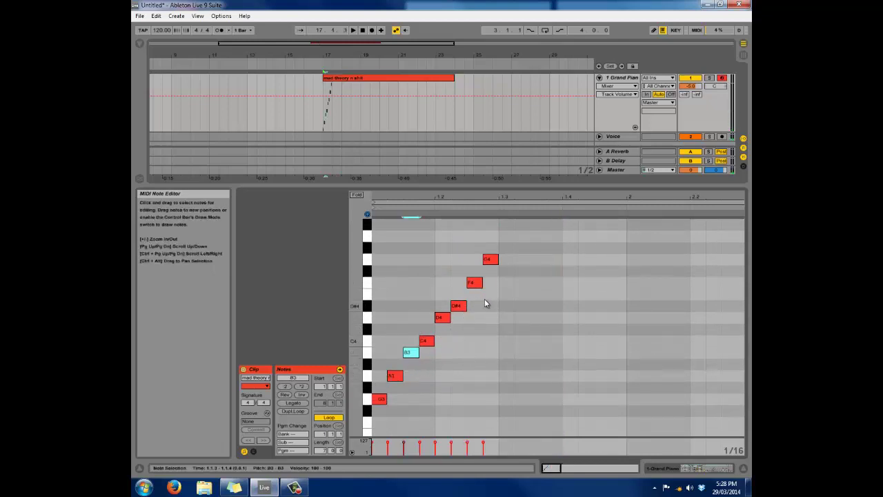
pyautogui.moveTo(484, 301); pyautogui.dragTo(461, 284)
pyautogui.press('Up')
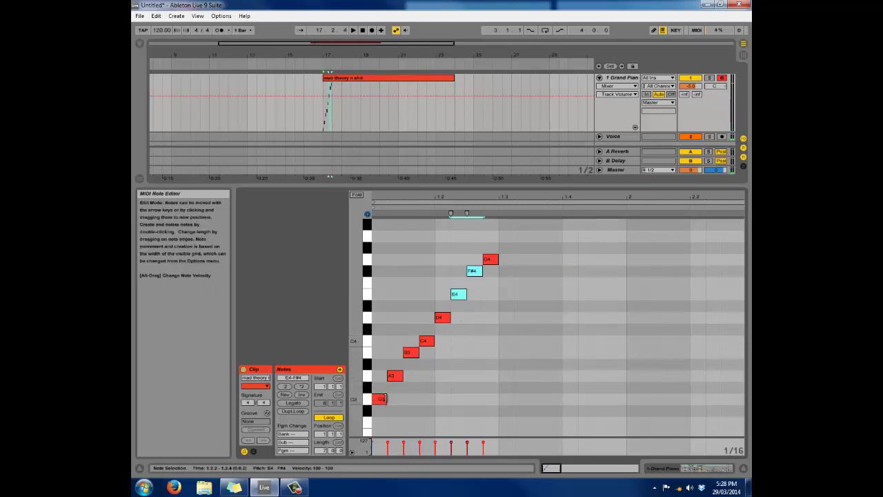
# Build a G major chord at 1.4 from G3, B3 and D4 and lengthen the three notes to end at 2.1.1.
pyautogui.click(571, 397)
pyautogui.doubleClick(569, 399)
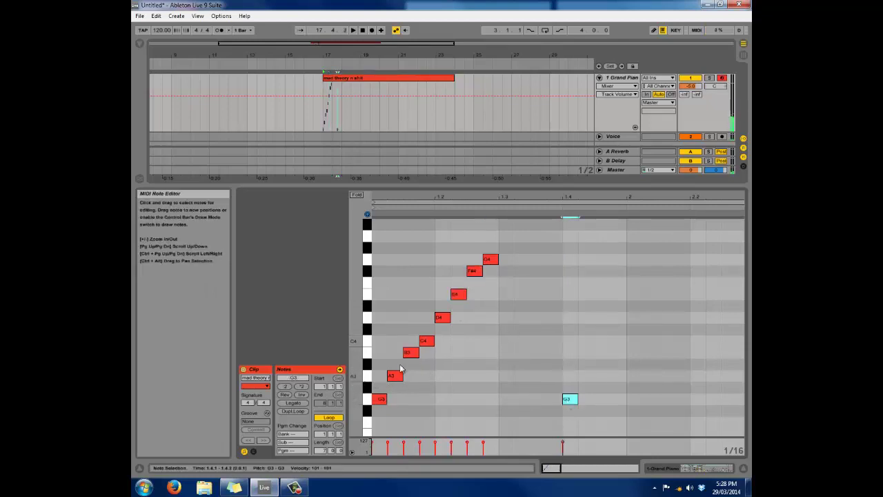
pyautogui.doubleClick(570, 352)
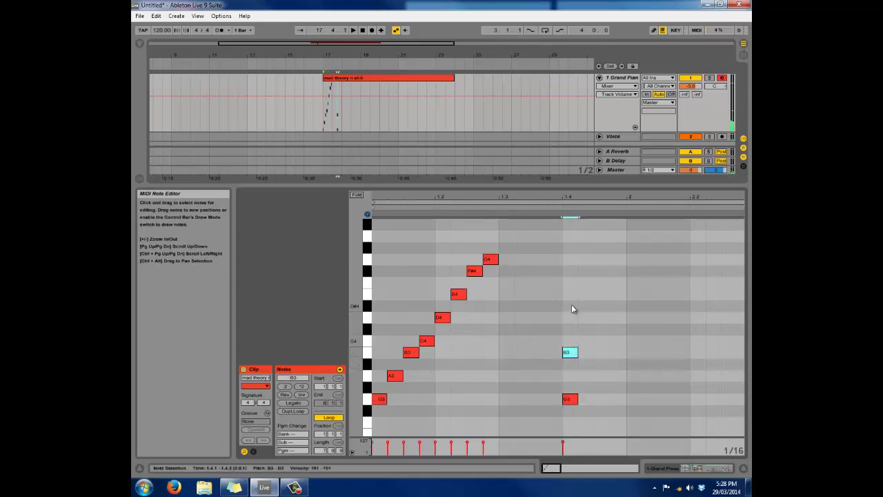
pyautogui.doubleClick(572, 318)
pyautogui.moveTo(597, 297); pyautogui.dragTo(548, 435)
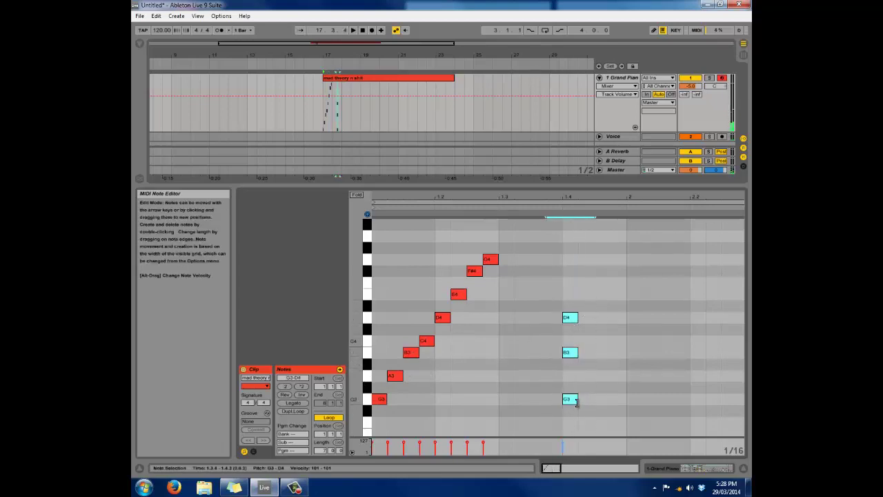
pyautogui.moveTo(578, 399); pyautogui.dragTo(625, 400)
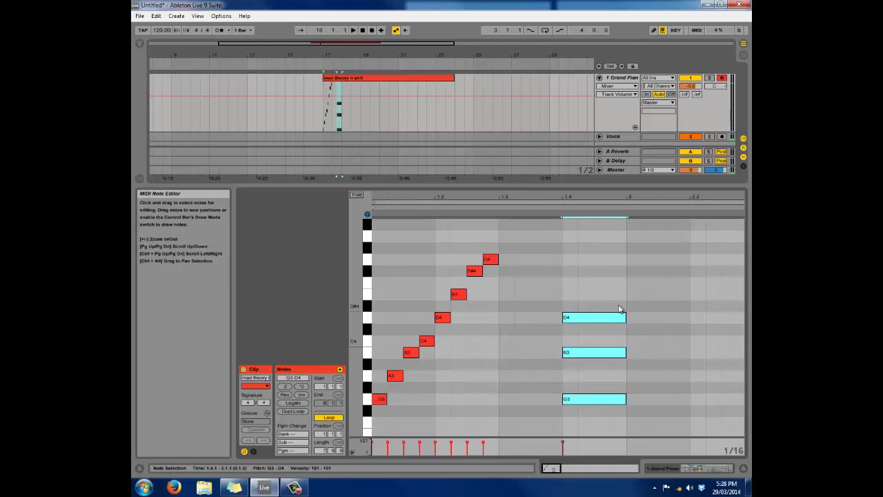
# Delete the G major chord and undo the edits back to the G minor scale and the G minor chord at 1.4.
pyautogui.moveTo(603, 266); pyautogui.dragTo(590, 425)
pyautogui.press('Delete')
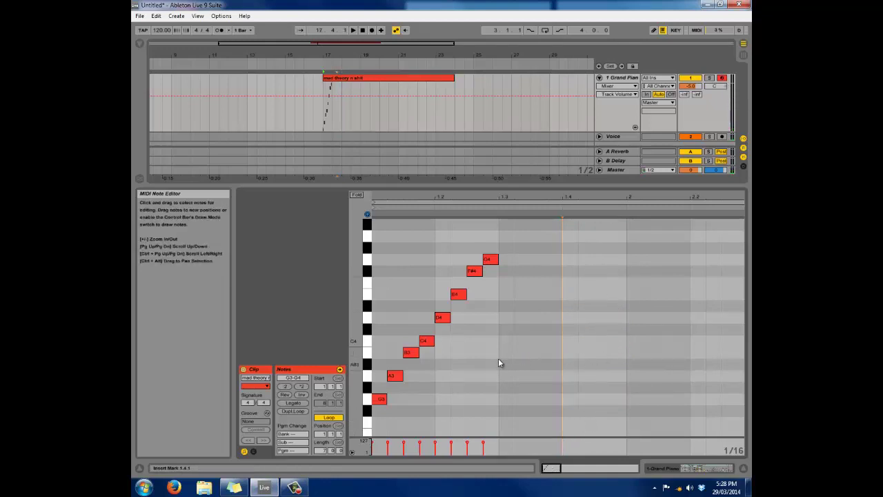
pyautogui.hotkey('ctrl', 'z')
pyautogui.hotkey('ctrl', 'z')
pyautogui.hotkey('ctrl', 'z')
pyautogui.hotkey('ctrl', 'z')
pyautogui.hotkey('ctrl', 'z')
pyautogui.hotkey('ctrl', 'z')
pyautogui.hotkey('ctrl', 'z')
pyautogui.hotkey('ctrl', 'y')
pyautogui.hotkey('ctrl', 'y')
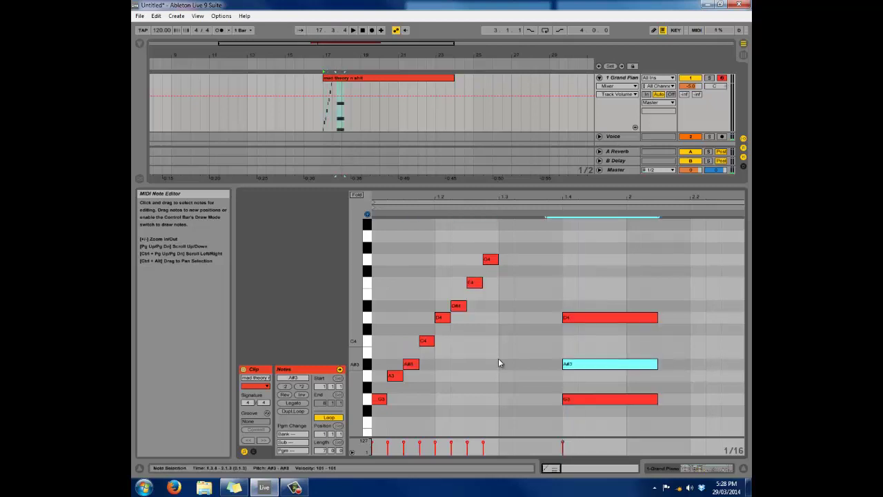
# Delete the three notes of the G minor chord at 1.4.
pyautogui.moveTo(568, 259); pyautogui.dragTo(594, 412)
pyautogui.press('Delete')
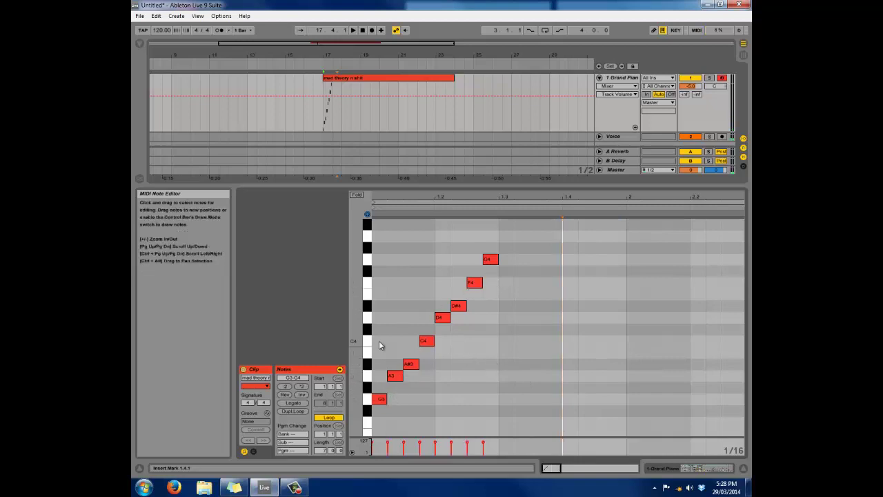
# Build an A# major chord at 1.4 from A#3, D4 and F4 and lengthen the three notes to end at 2.2.1.
pyautogui.moveTo(357, 347); pyautogui.dragTo(356, 343)
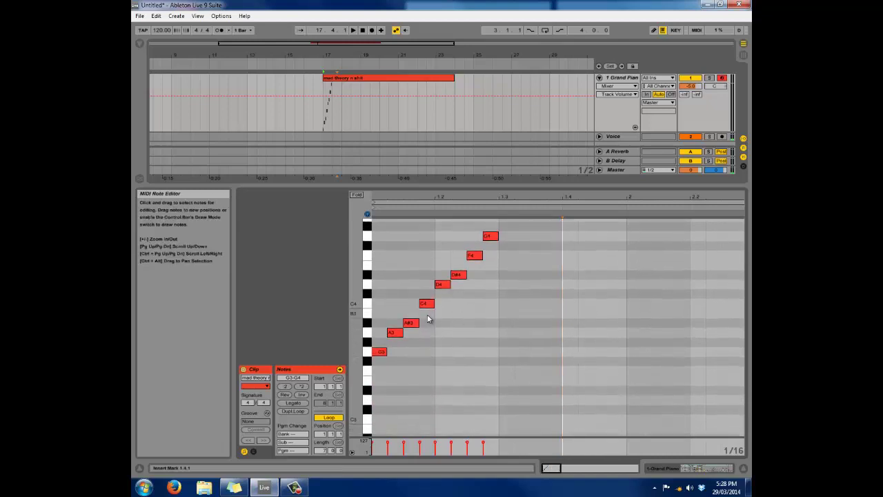
pyautogui.moveTo(361, 345); pyautogui.dragTo(357, 343)
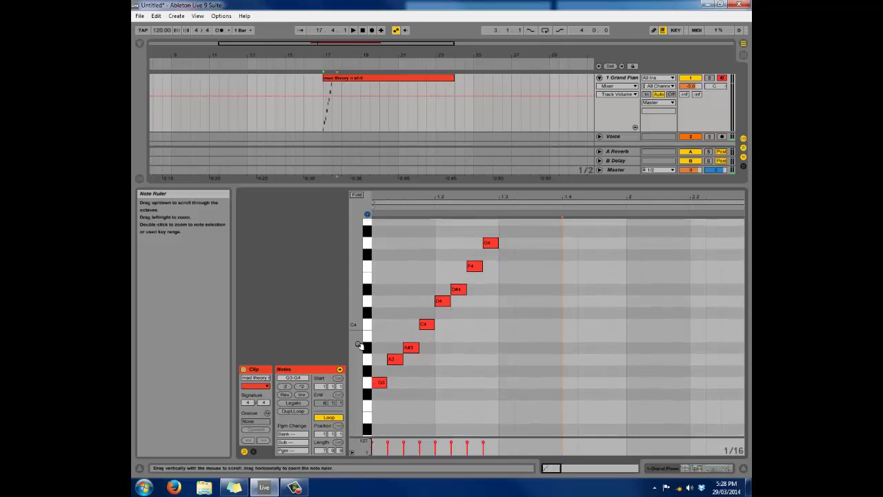
pyautogui.click(410, 349)
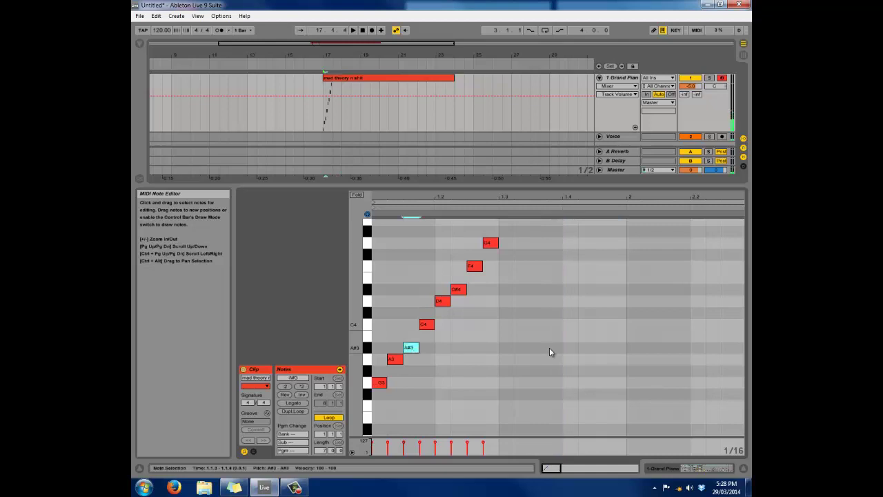
pyautogui.doubleClick(571, 347)
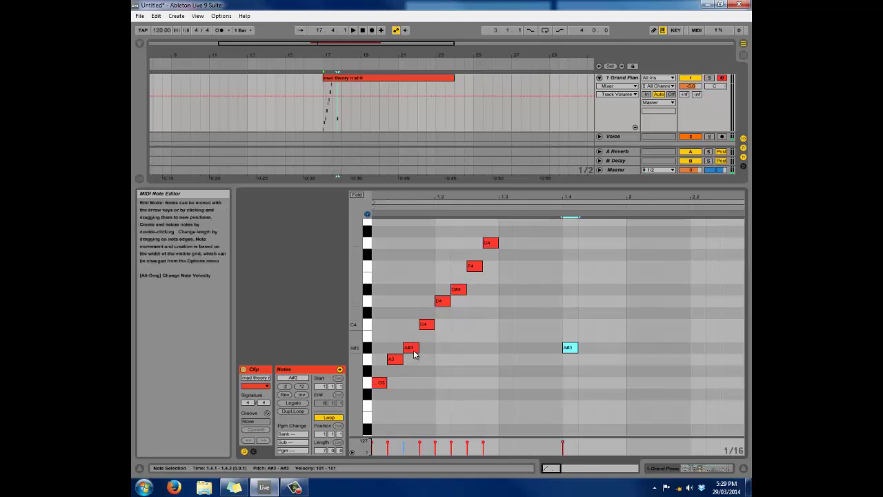
pyautogui.doubleClick(569, 302)
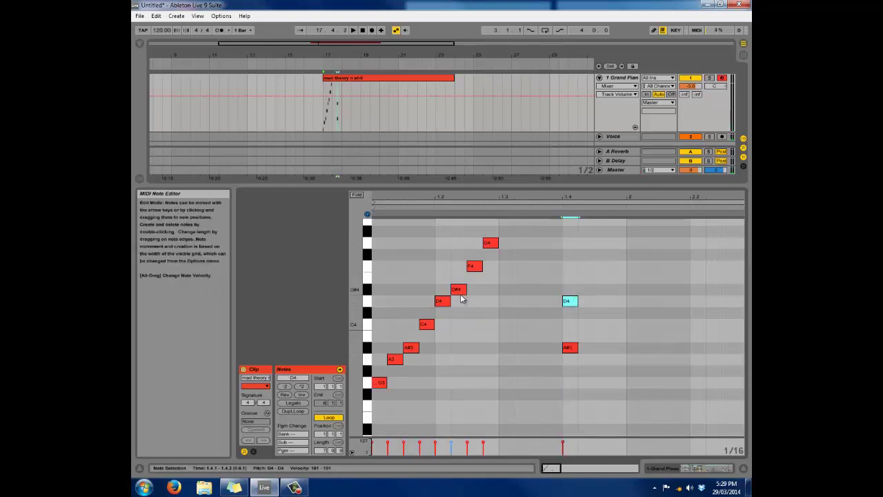
pyautogui.doubleClick(569, 267)
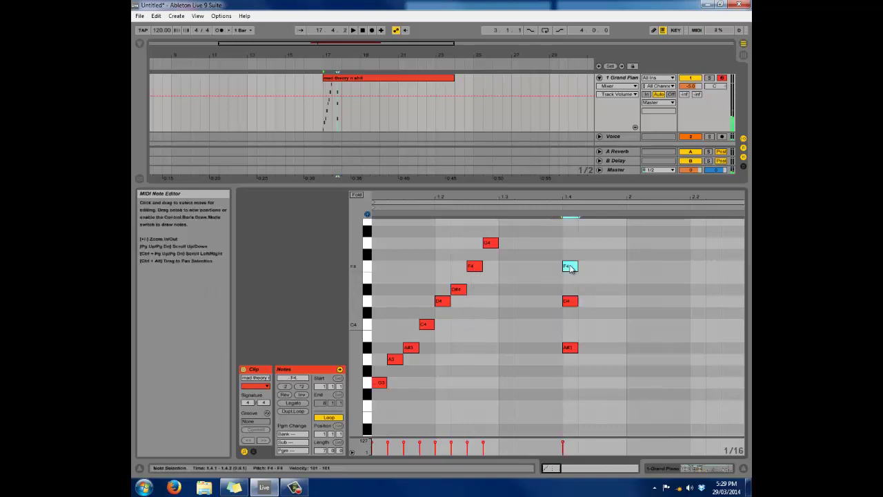
pyautogui.moveTo(586, 354); pyautogui.dragTo(696, 357)
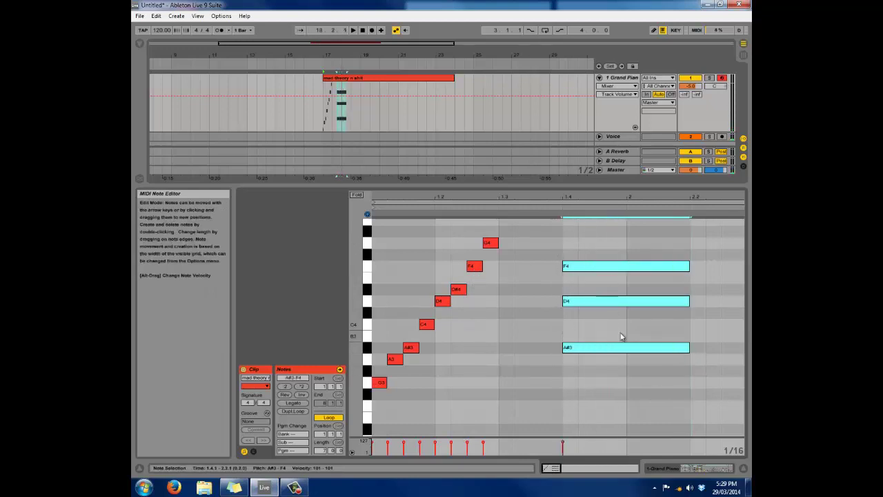
# Clear the selection and reselect the A#3, D4 and F4 notes of the chord at 1.4.
pyautogui.moveTo(356, 334); pyautogui.dragTo(377, 334)
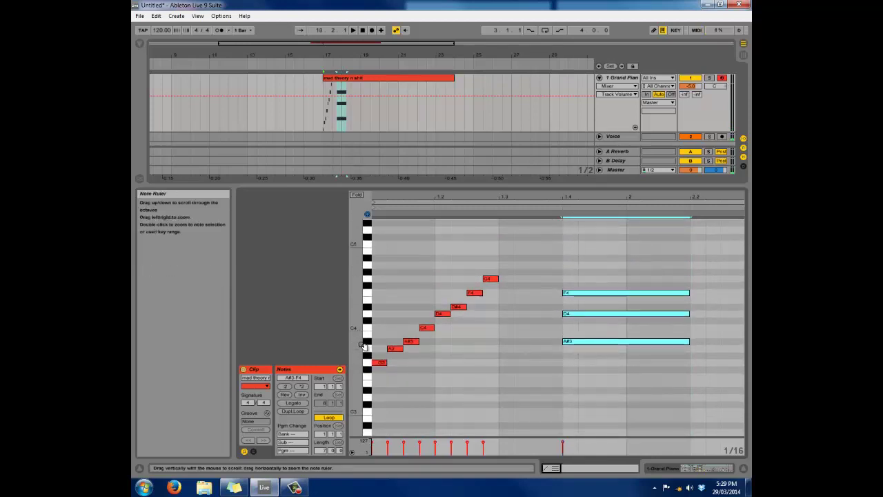
pyautogui.moveTo(355, 348); pyautogui.dragTo(376, 344)
pyautogui.click(569, 373)
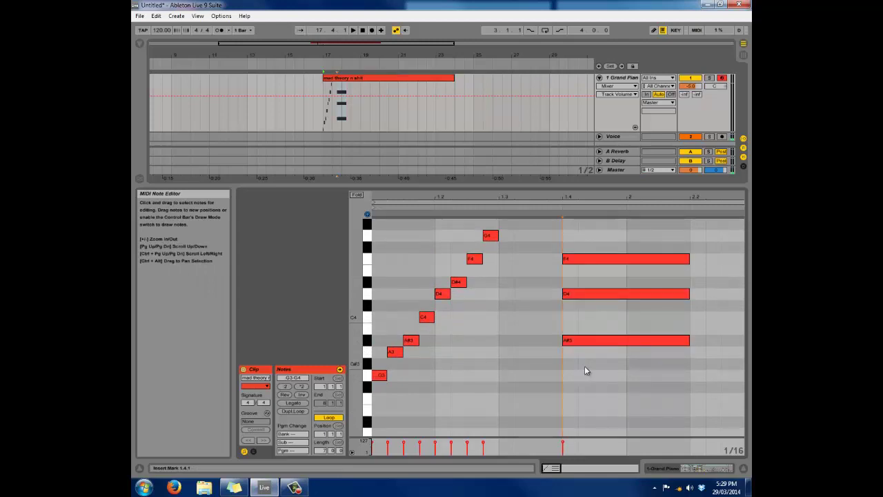
pyautogui.moveTo(584, 365); pyautogui.dragTo(614, 174)
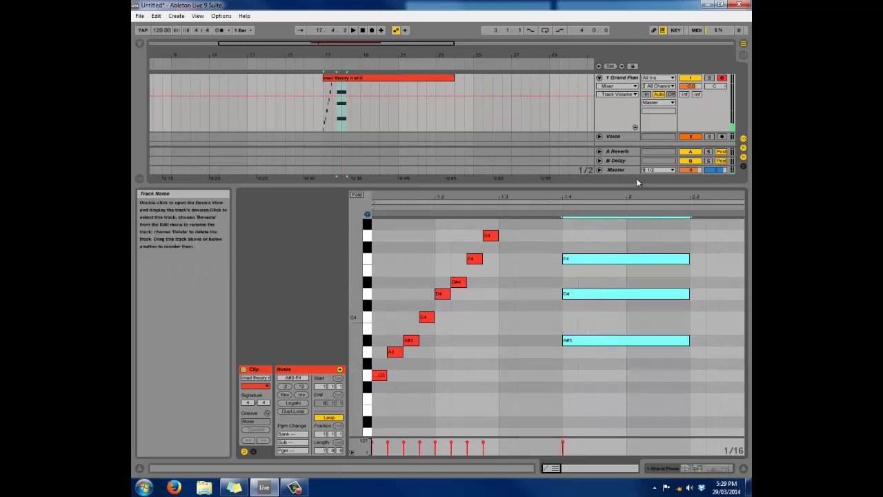
# Select the A#3 note in the scale to examine it as the root of the chord.
pyautogui.press('-')
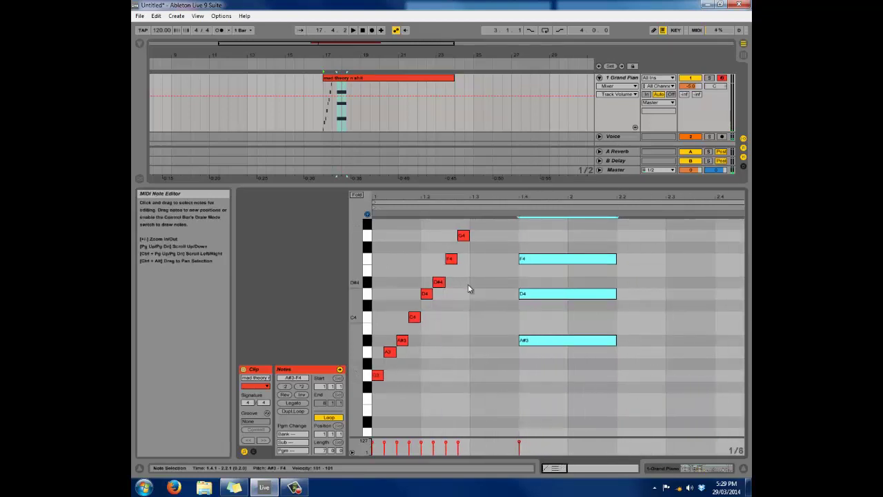
pyautogui.moveTo(359, 308); pyautogui.dragTo(345, 312)
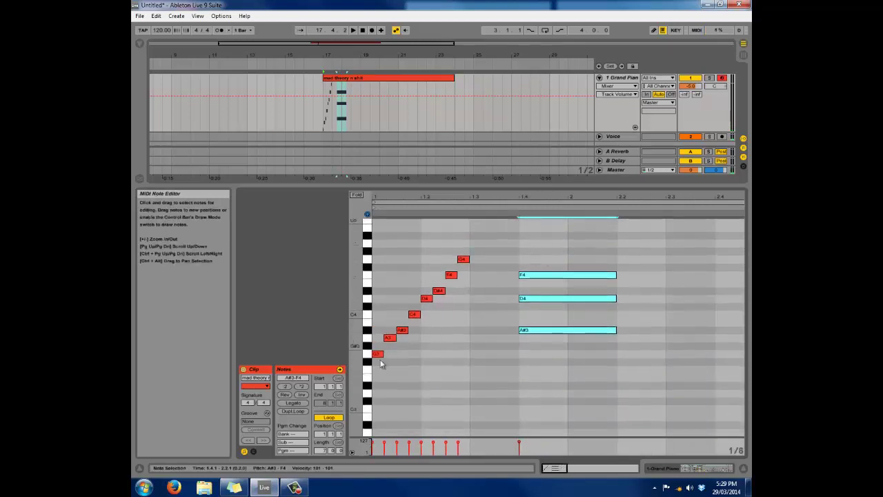
pyautogui.click(401, 330)
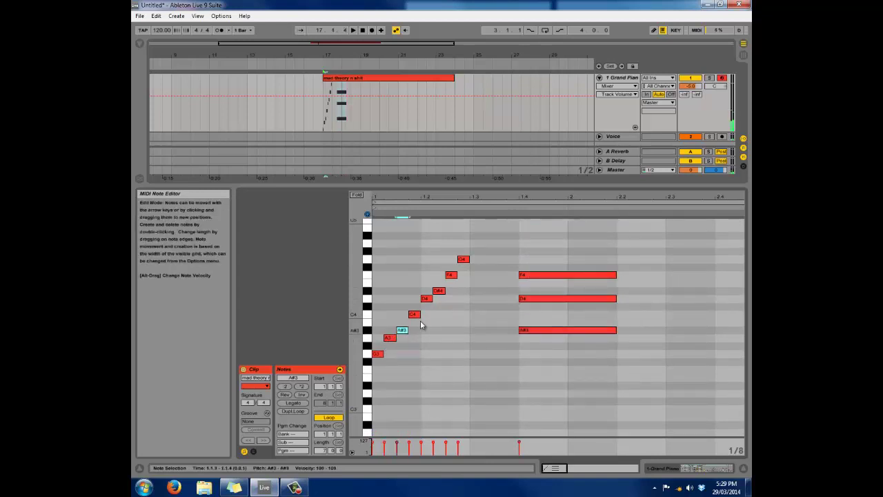
# Select the D#4 and F4 notes of the scale in turn to examine the upper note of the A# major chord.
pyautogui.click(439, 291)
pyautogui.click(450, 275)
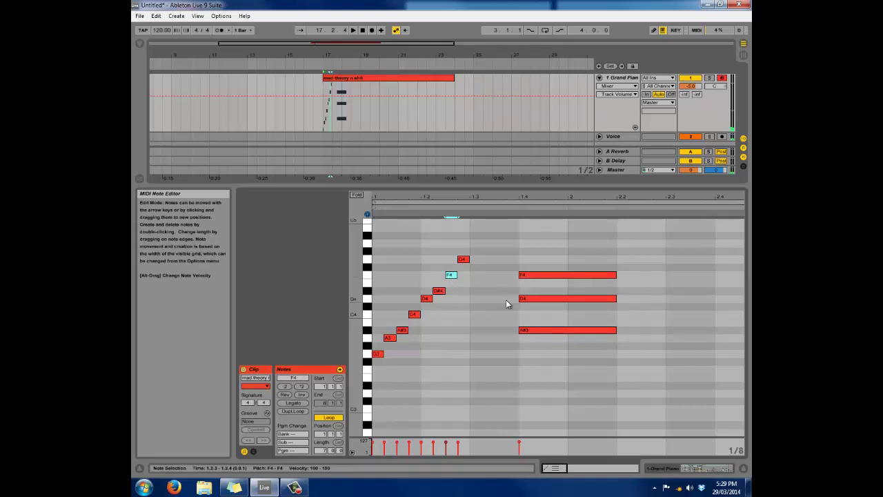
pyautogui.moveTo(355, 315)
pyautogui.mouseDown()
pyautogui.moveTo(361, 325)
pyautogui.moveTo(352, 309)
pyautogui.mouseUp()
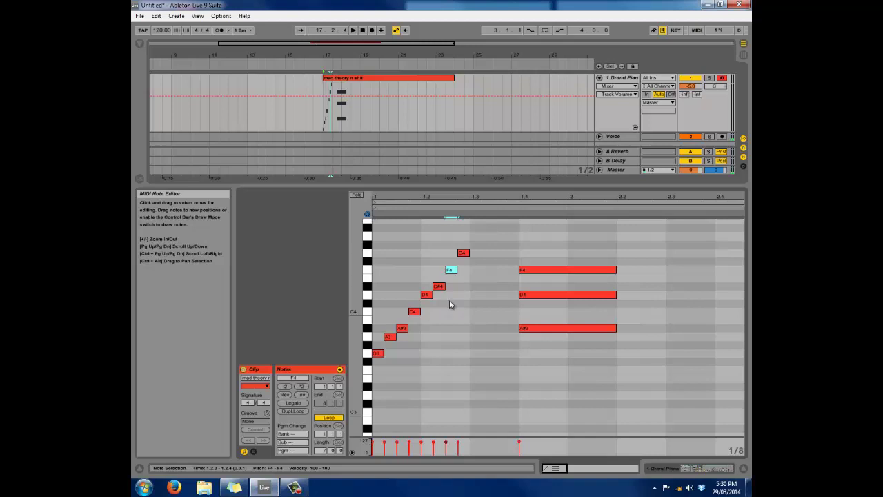
pyautogui.moveTo(349, 326); pyautogui.dragTo(396, 370)
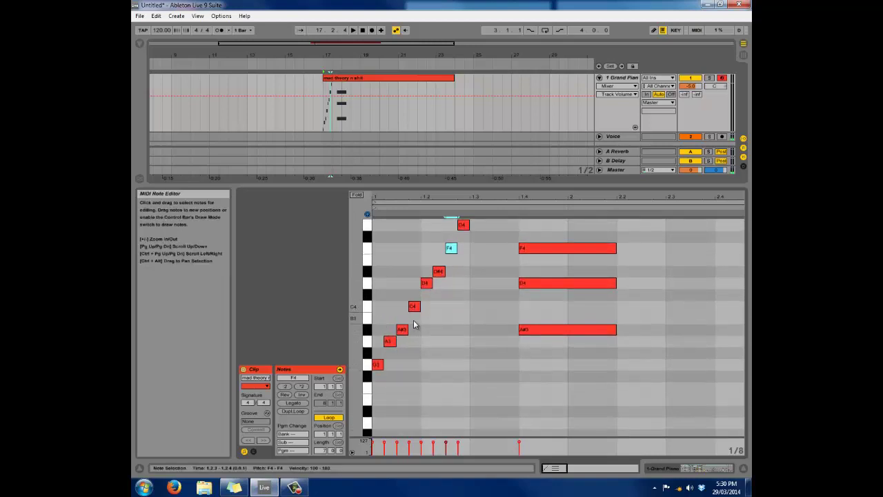
pyautogui.moveTo(351, 324); pyautogui.dragTo(427, 322)
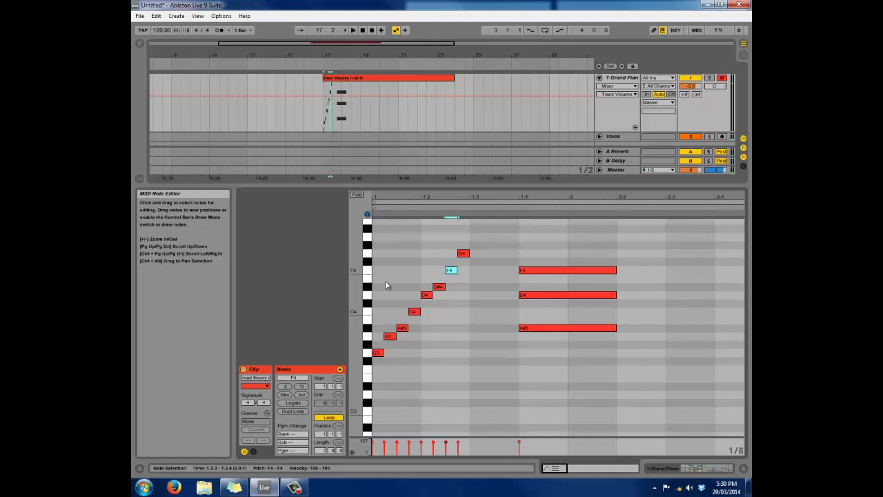
pyautogui.moveTo(365, 287); pyautogui.dragTo(360, 287)
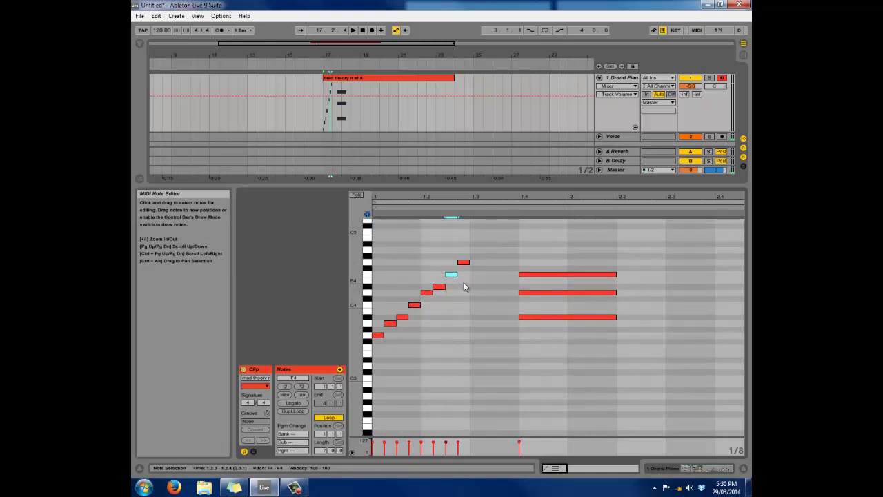
pyautogui.moveTo(367, 335); pyautogui.dragTo(384, 332)
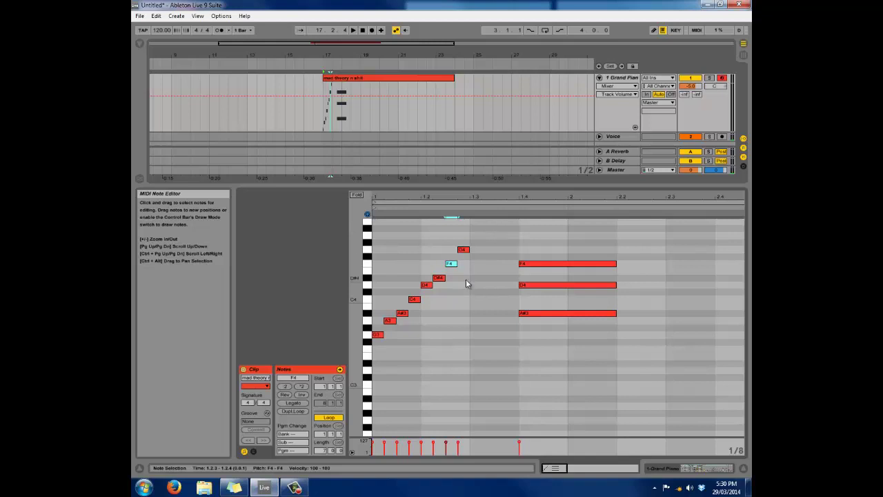
# Delete the three notes of the A# major chord at 1.4.
pyautogui.scroll(1, 547, 254)
pyautogui.moveTo(542, 239); pyautogui.dragTo(570, 353)
pyautogui.press('Delete')
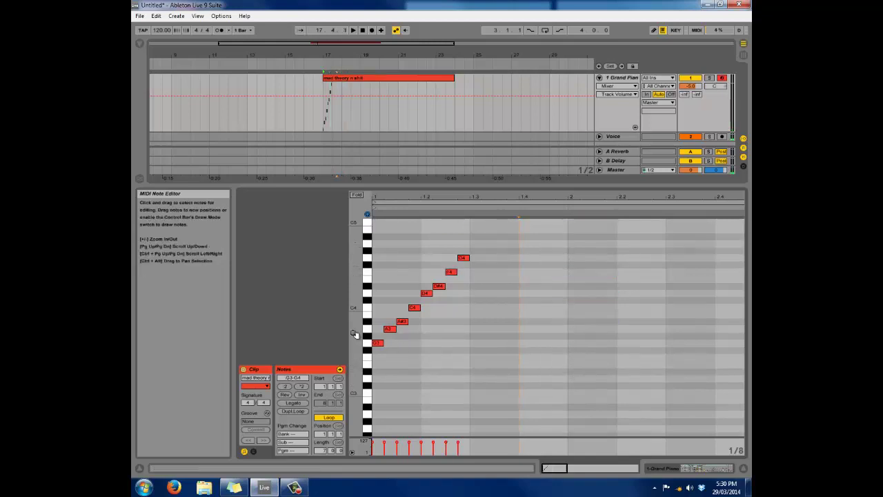
# Build a G minor seventh chord at the start of bar 2 from the notes G3, A#3, D4 and F4.
pyautogui.moveTo(354, 336); pyautogui.dragTo(358, 335)
pyautogui.scroll(2, 469, 323)
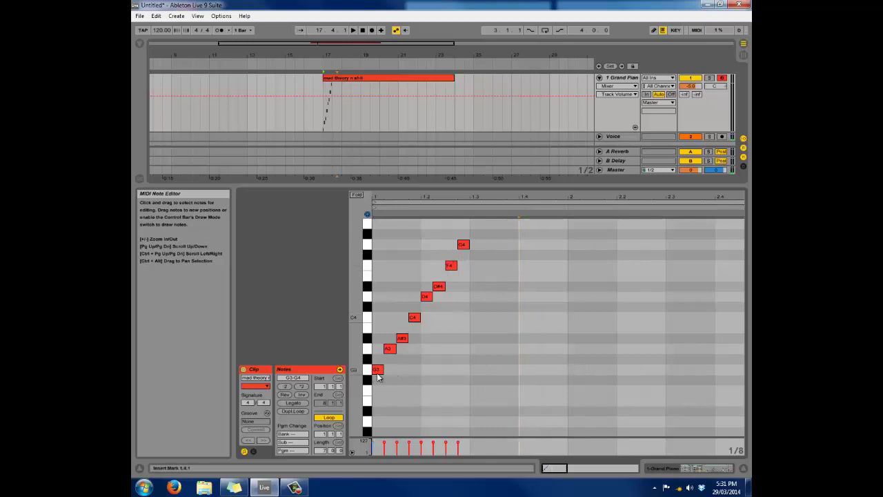
pyautogui.doubleClick(575, 369)
pyautogui.doubleClick(576, 338)
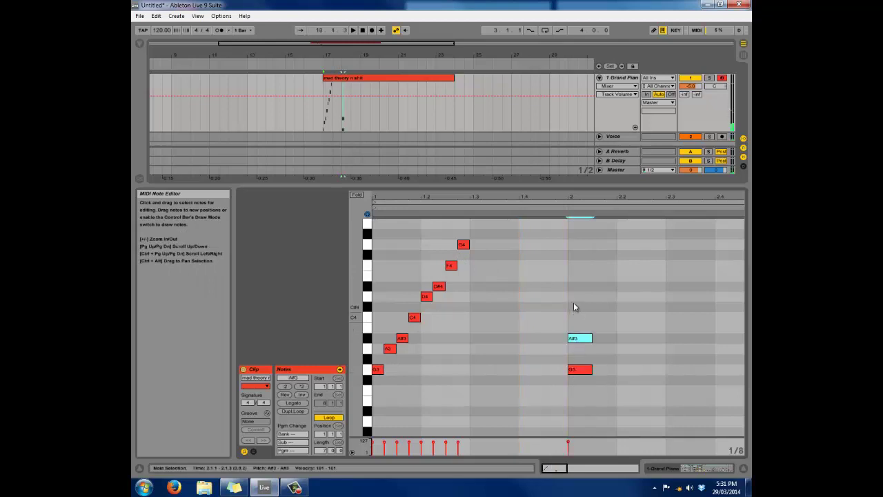
pyautogui.doubleClick(577, 297)
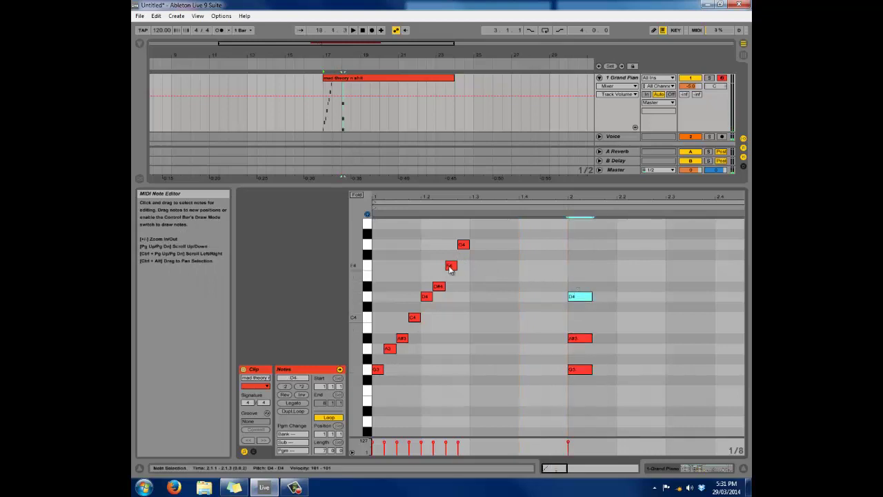
pyautogui.doubleClick(578, 266)
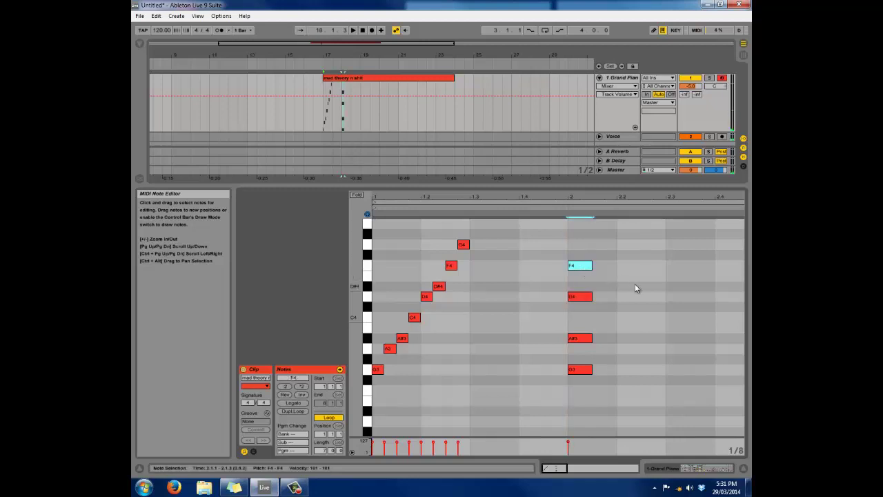
pyautogui.moveTo(354, 305); pyautogui.dragTo(642, 260)
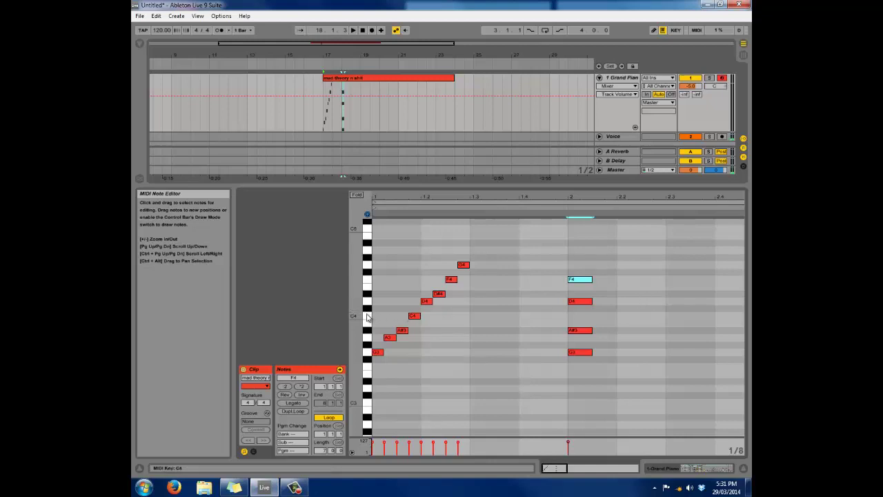
pyautogui.moveTo(358, 312); pyautogui.dragTo(355, 311)
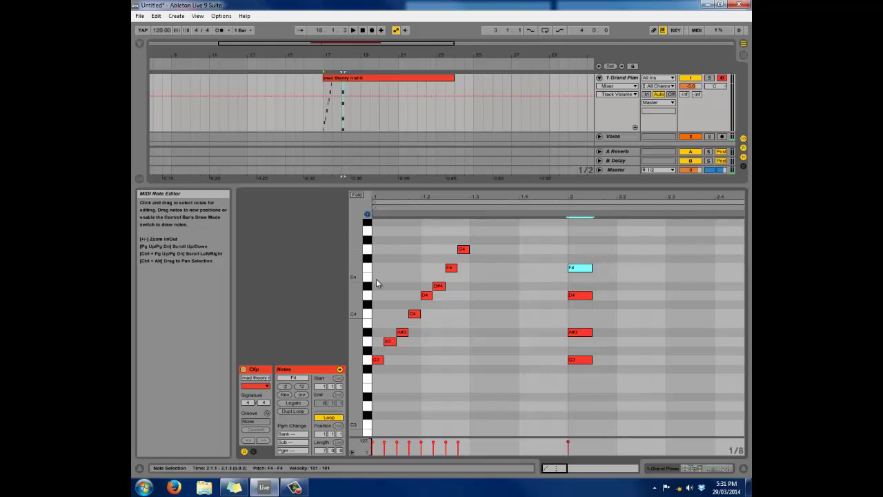
pyautogui.moveTo(365, 286); pyautogui.dragTo(356, 286)
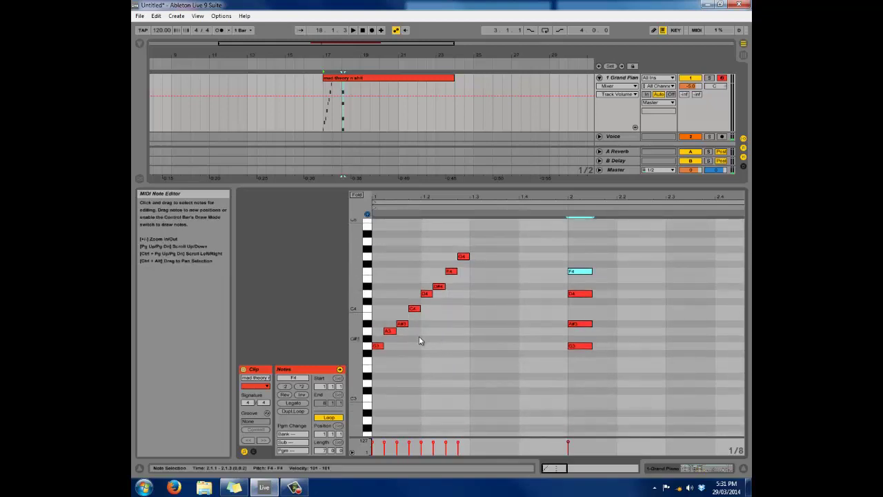
pyautogui.moveTo(357, 310)
pyautogui.mouseDown()
pyautogui.moveTo(348, 315)
pyautogui.moveTo(355, 307)
pyautogui.mouseUp()
pyautogui.scroll(1, 500, 285)
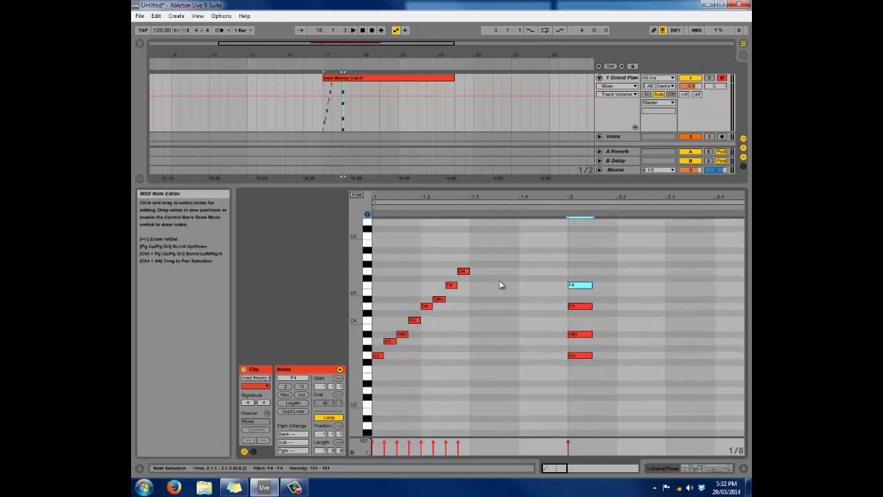
# Copy the G minor scale one octave up as G4 to G5 and shift the copy one sixteenth earlier to start at 1.2.4.
pyautogui.scroll(1, 500, 284)
pyautogui.click(581, 284)
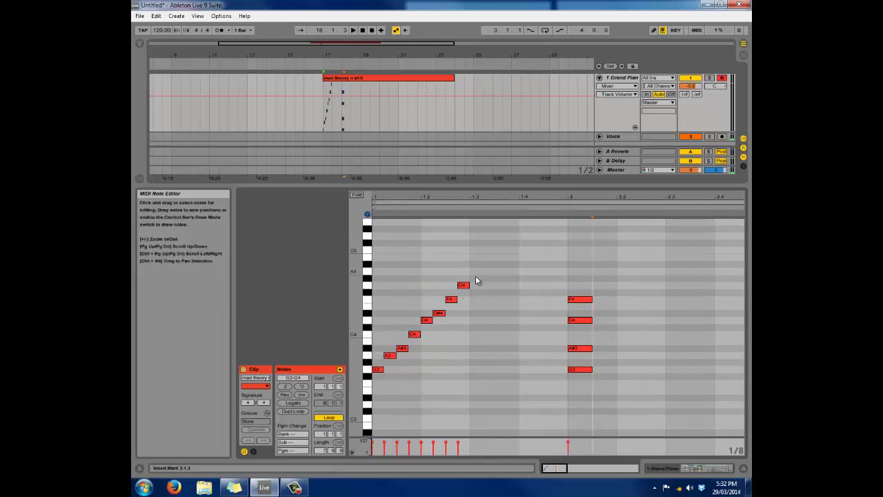
pyautogui.moveTo(470, 263); pyautogui.dragTo(476, 290)
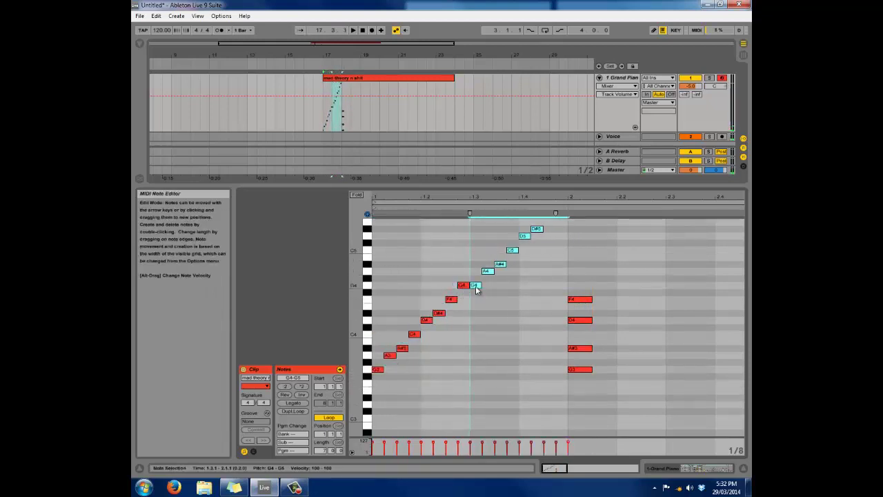
pyautogui.hotkey('ctrl', '1')
pyautogui.press('Left')
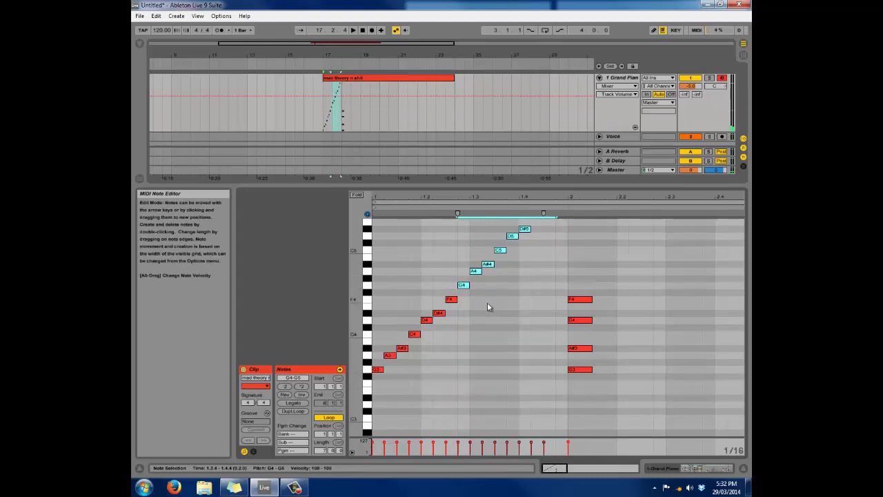
pyautogui.scroll(2, 488, 303)
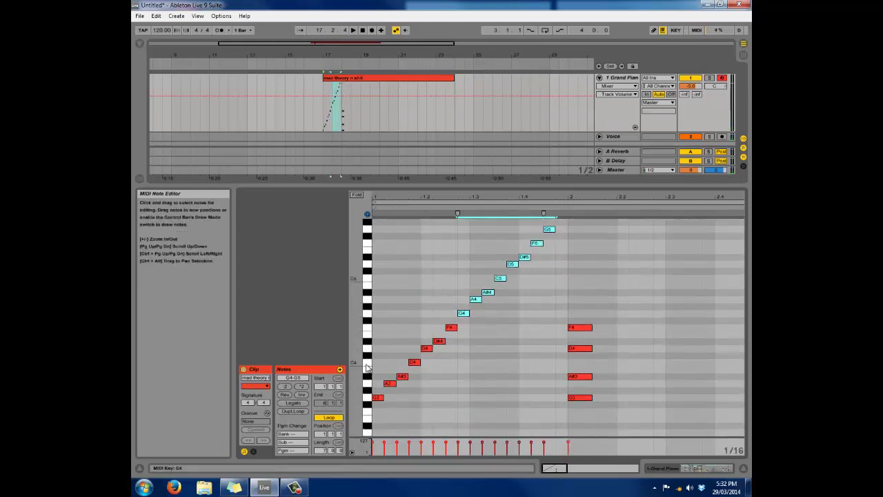
# Add an A4 note to the chord at the start of bar 2 and lengthen it to match the other chord notes.
pyautogui.moveTo(367, 367); pyautogui.dragTo(386, 367)
pyautogui.scroll(1, 599, 308)
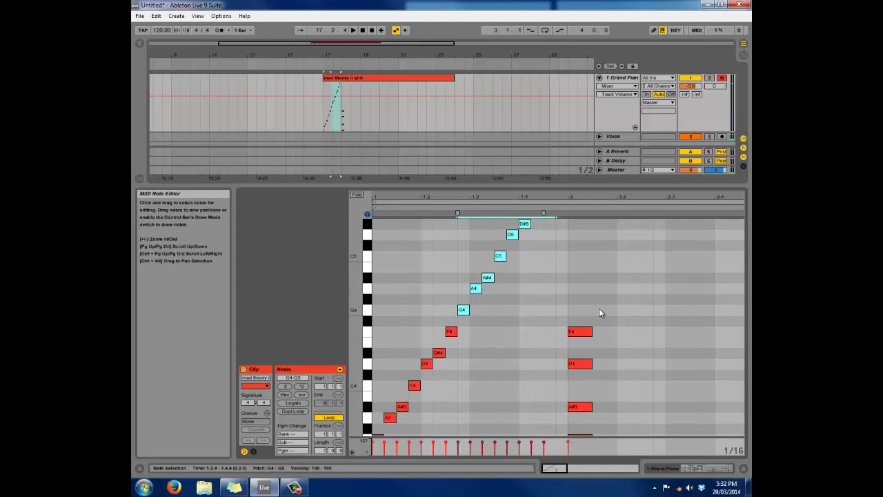
pyautogui.scroll(-1, 599, 309)
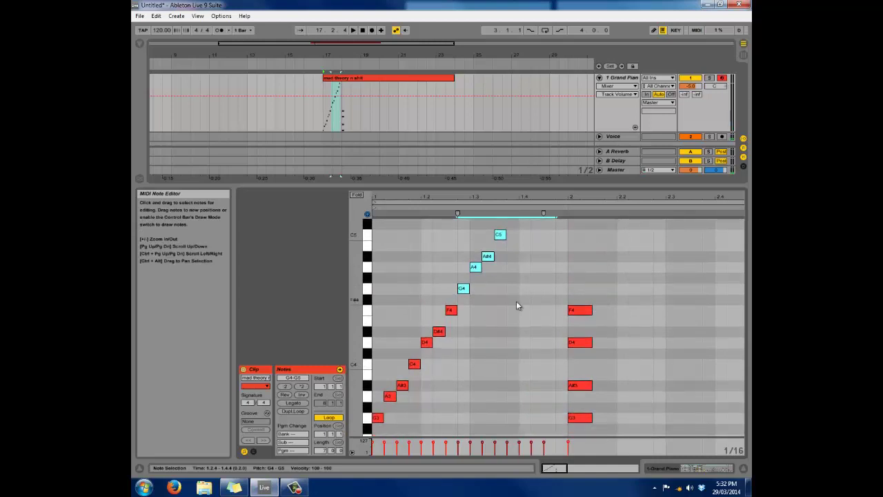
pyautogui.moveTo(360, 305); pyautogui.dragTo(353, 305)
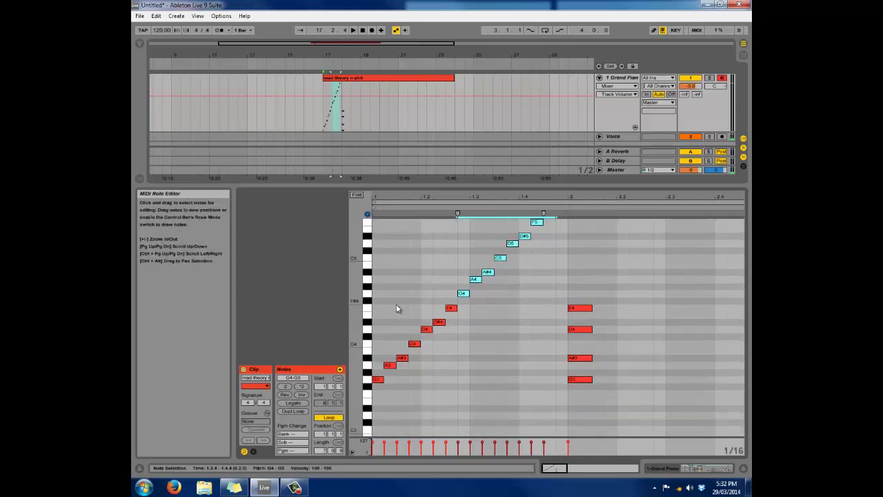
pyautogui.click(475, 280)
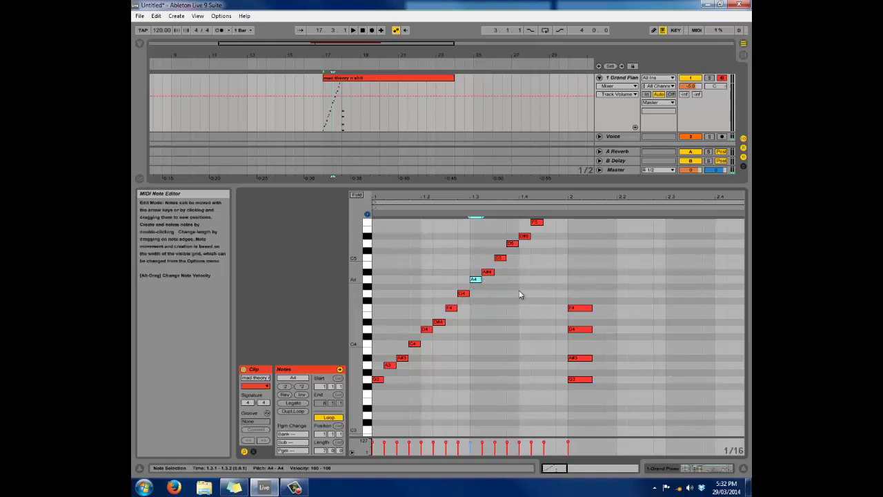
pyautogui.doubleClick(574, 278)
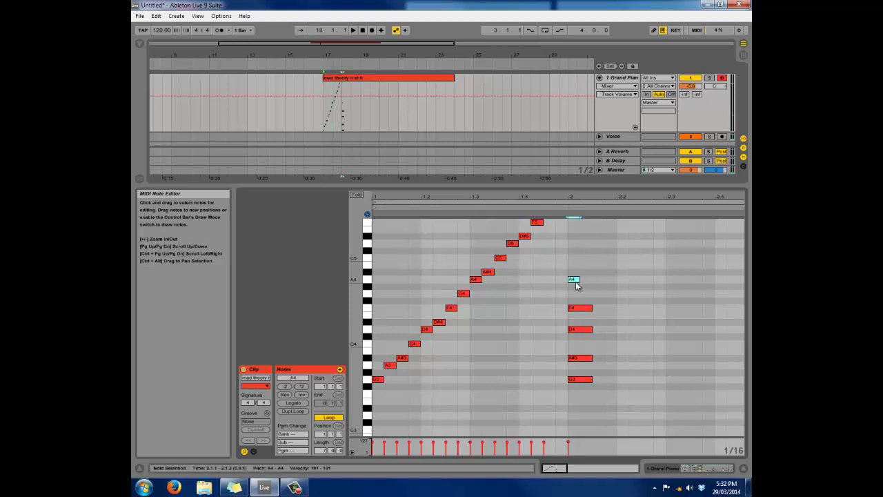
pyautogui.moveTo(578, 280); pyautogui.dragTo(592, 280)
# Lengthen all five chord notes to three beats and move the chord to start at 2.2.
pyautogui.moveTo(624, 259); pyautogui.dragTo(581, 401)
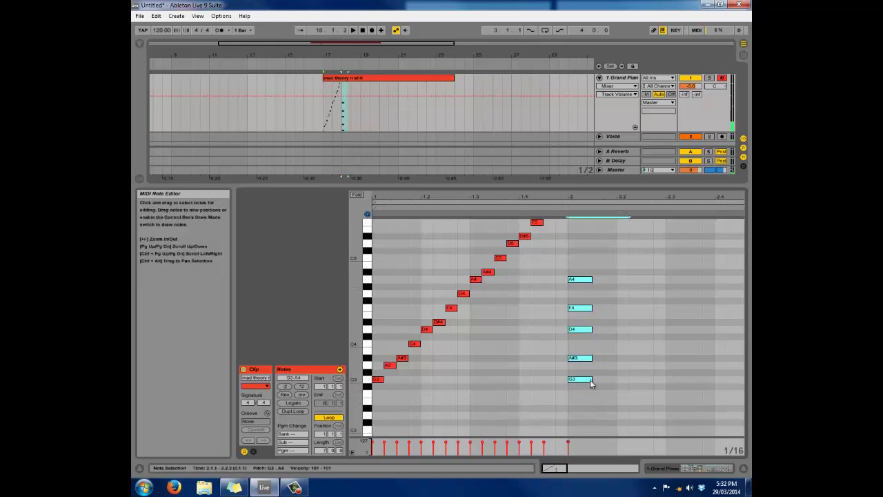
pyautogui.click(590, 379)
pyautogui.moveTo(603, 281)
pyautogui.mouseDown()
pyautogui.moveTo(583, 390)
pyautogui.moveTo(716, 378)
pyautogui.mouseUp()
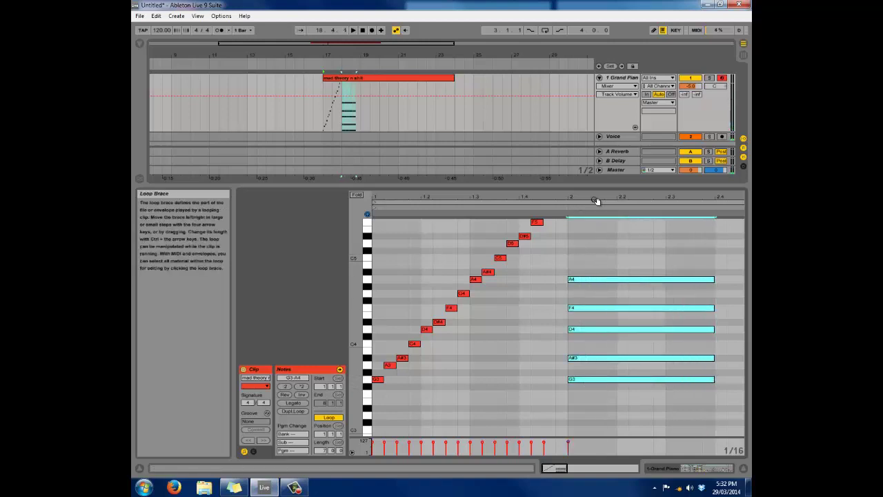
pyautogui.moveTo(594, 198); pyautogui.dragTo(538, 240)
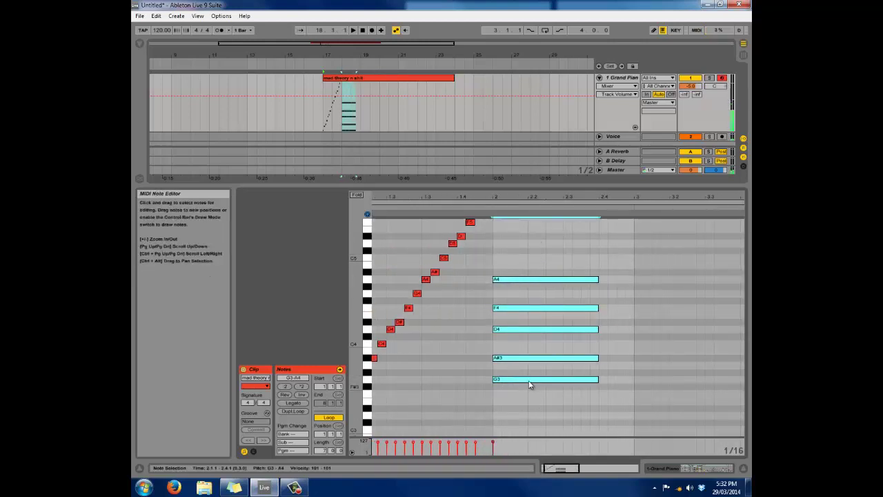
pyautogui.moveTo(531, 380); pyautogui.dragTo(565, 380)
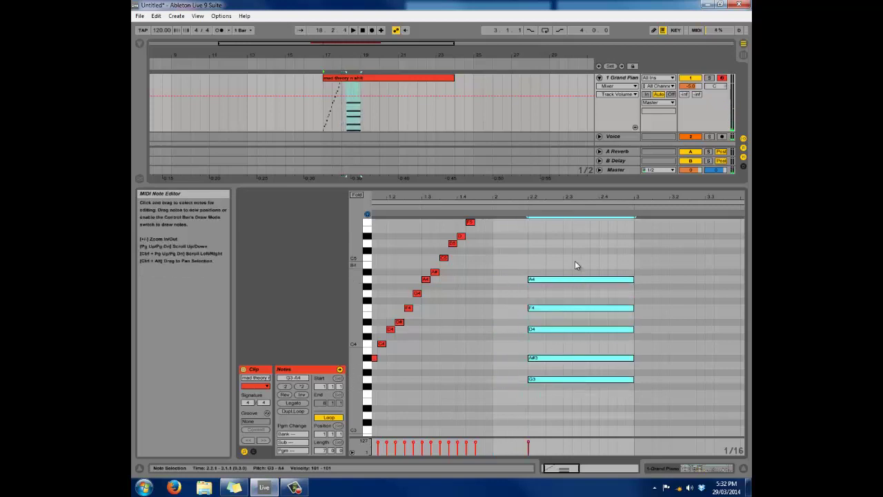
# Play the five-note chord at 2.2 and delete its A4 note.
pyautogui.click(539, 265)
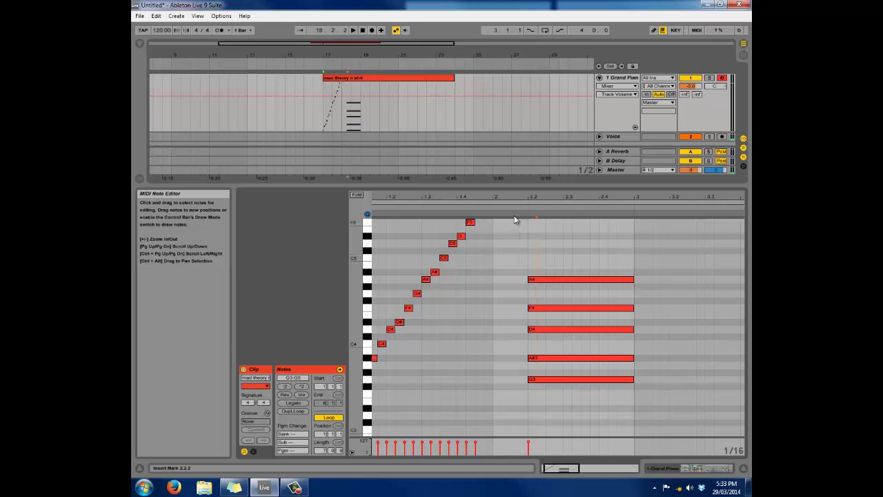
pyautogui.press('space')
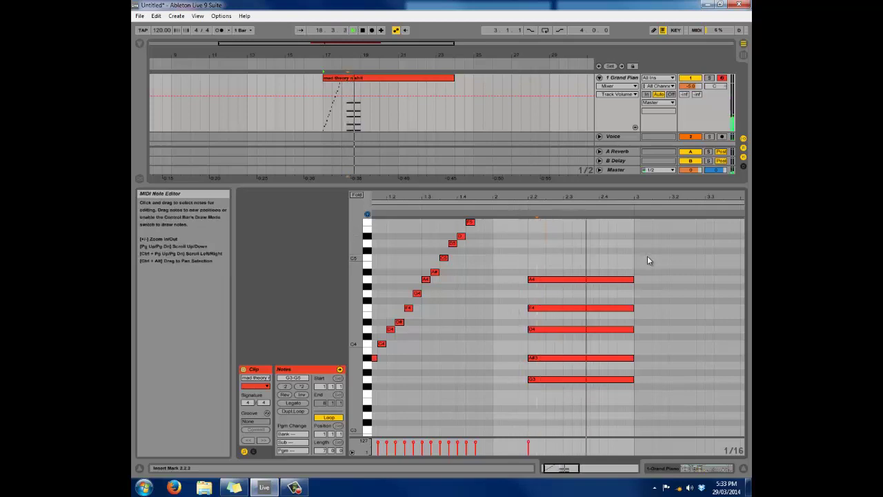
pyautogui.click(599, 279)
pyautogui.press('Delete')
pyautogui.press('space')
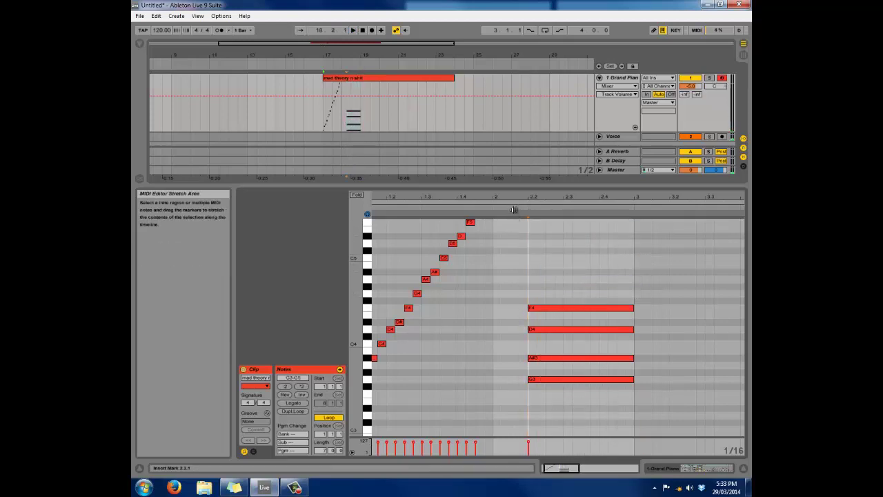
# Play the four-note chord at 2.2, delete its F4 note and listen to the remaining G minor triad.
pyautogui.press('space')
pyautogui.moveTo(639, 278); pyautogui.dragTo(651, 292)
pyautogui.click(617, 311)
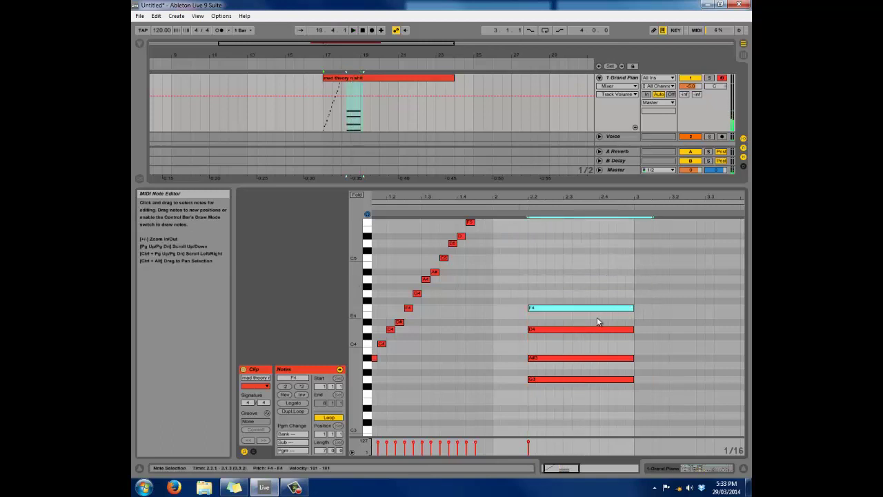
pyautogui.press('Delete')
pyautogui.press('space')
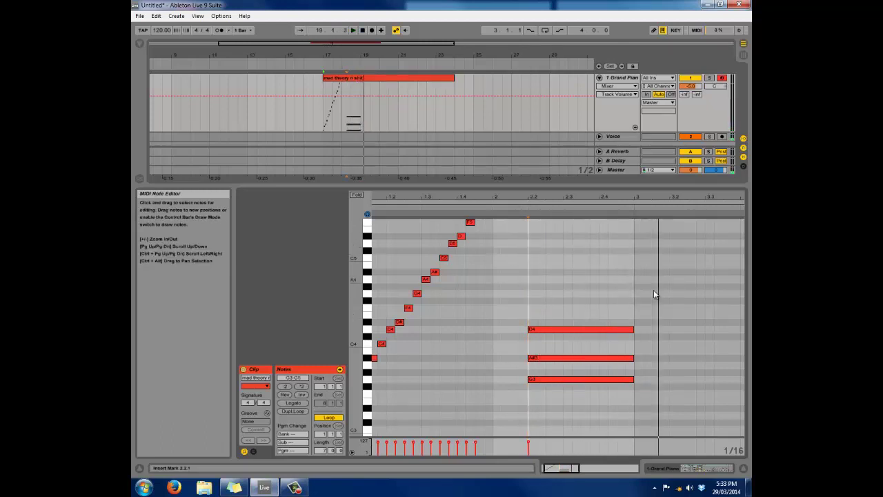
pyautogui.moveTo(364, 323); pyautogui.dragTo(380, 329)
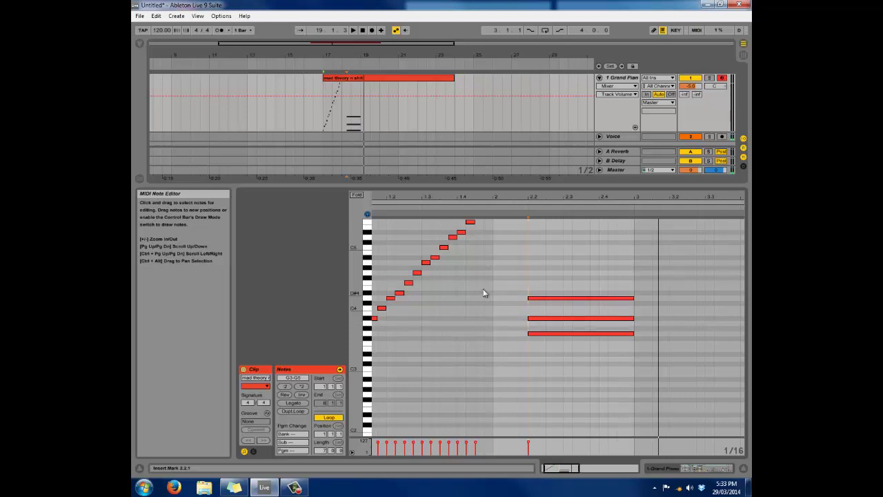
pyautogui.moveTo(483, 216); pyautogui.dragTo(481, 220)
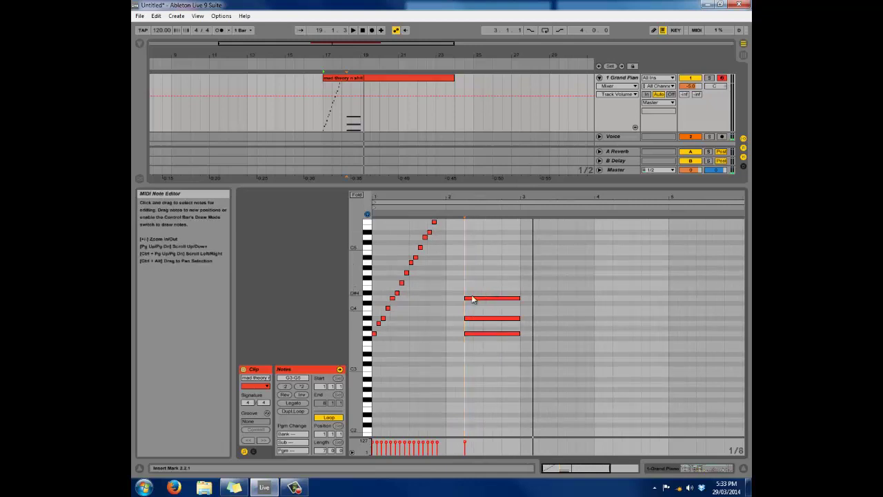
# Examine the note names and spacing of the three-note chord at 2.2 against the ascending scale in bar 1.
pyautogui.moveTo(358, 306); pyautogui.dragTo(353, 309)
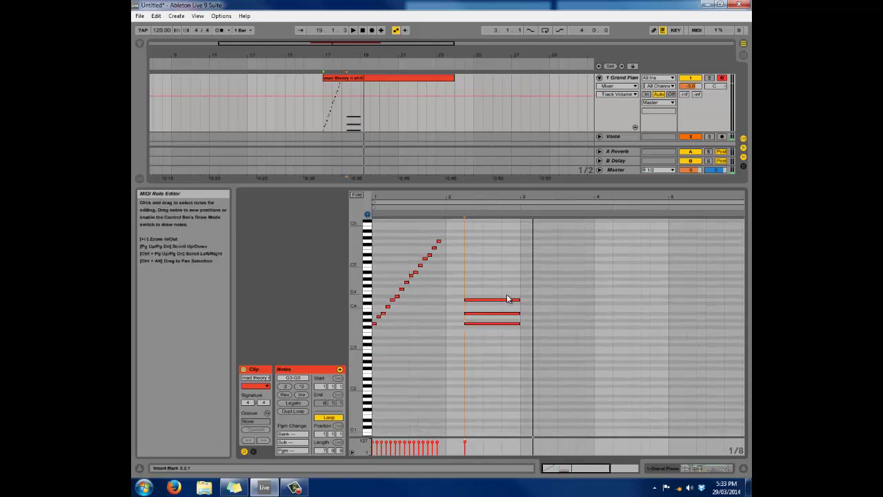
pyautogui.moveTo(359, 291); pyautogui.dragTo(380, 292)
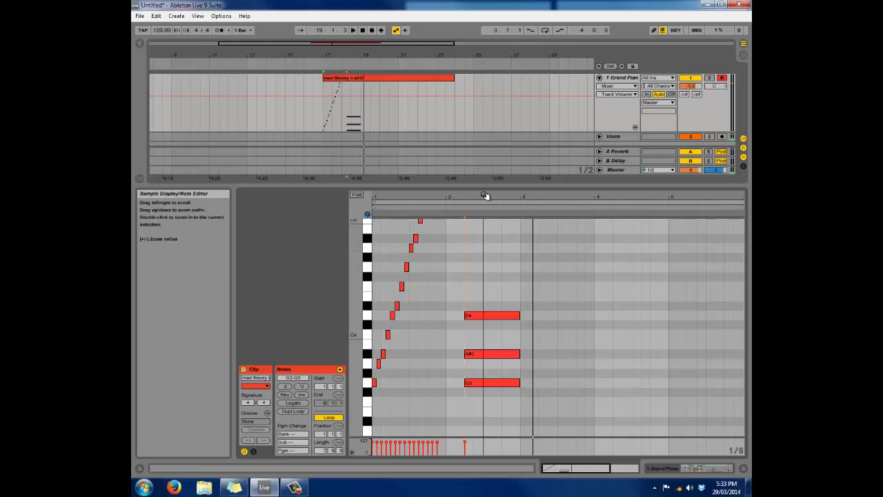
pyautogui.moveTo(479, 211); pyautogui.dragTo(467, 220)
pyautogui.moveTo(353, 300); pyautogui.dragTo(499, 284)
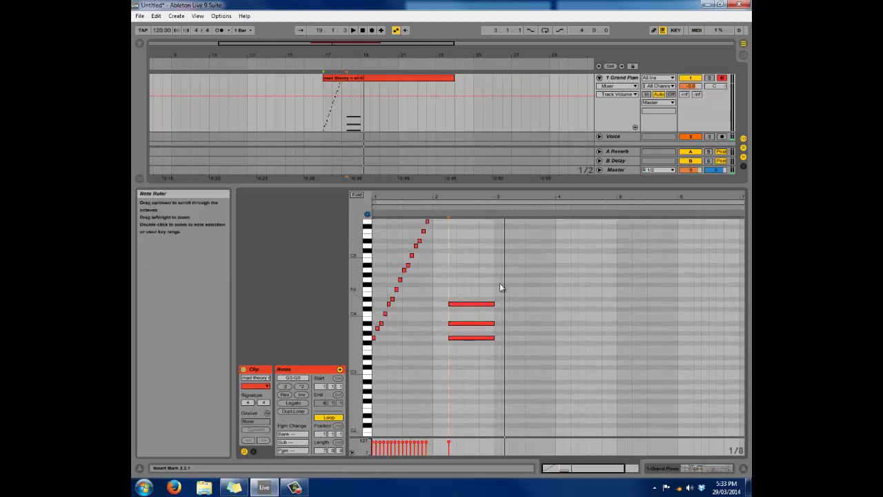
pyautogui.moveTo(350, 300); pyautogui.dragTo(461, 300)
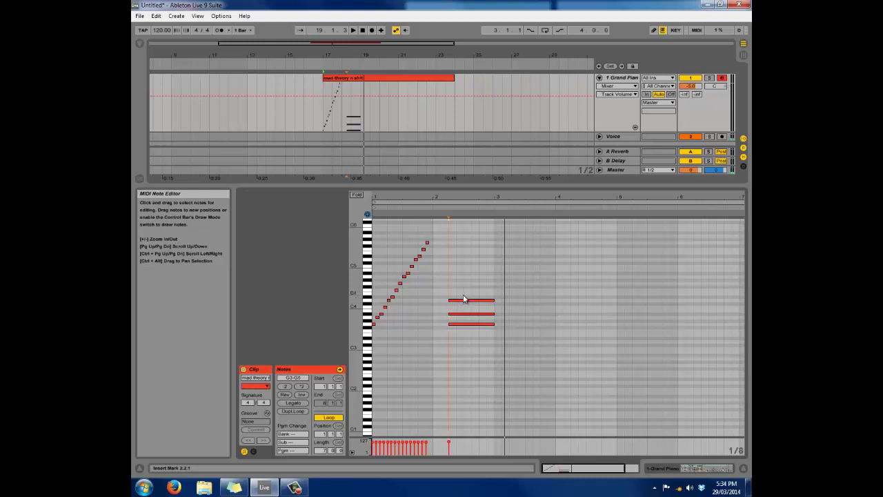
pyautogui.moveTo(355, 299)
pyautogui.mouseDown()
pyautogui.moveTo(383, 299)
pyautogui.moveTo(359, 297)
pyautogui.mouseUp()
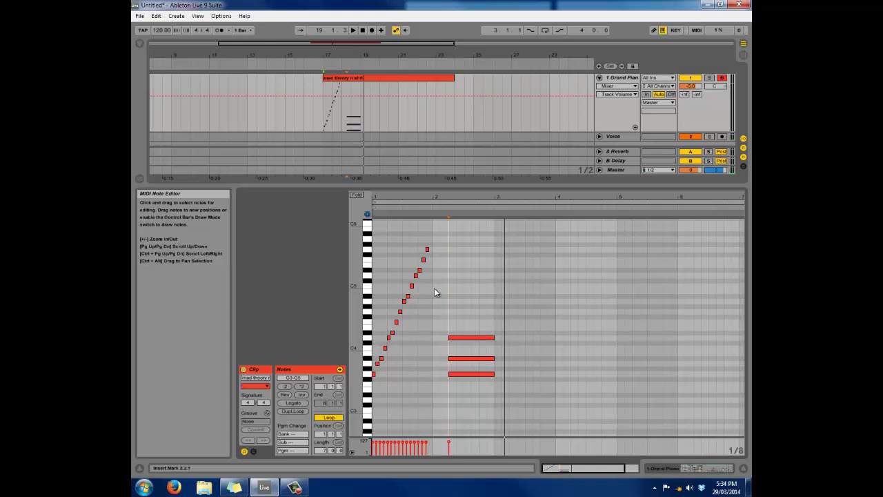
pyautogui.moveTo(359, 308); pyautogui.dragTo(341, 309)
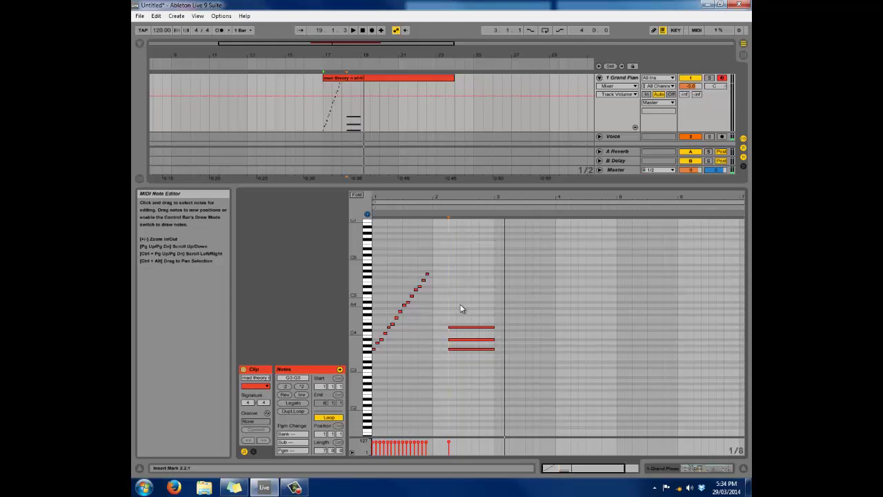
pyautogui.moveTo(358, 317); pyautogui.dragTo(352, 317)
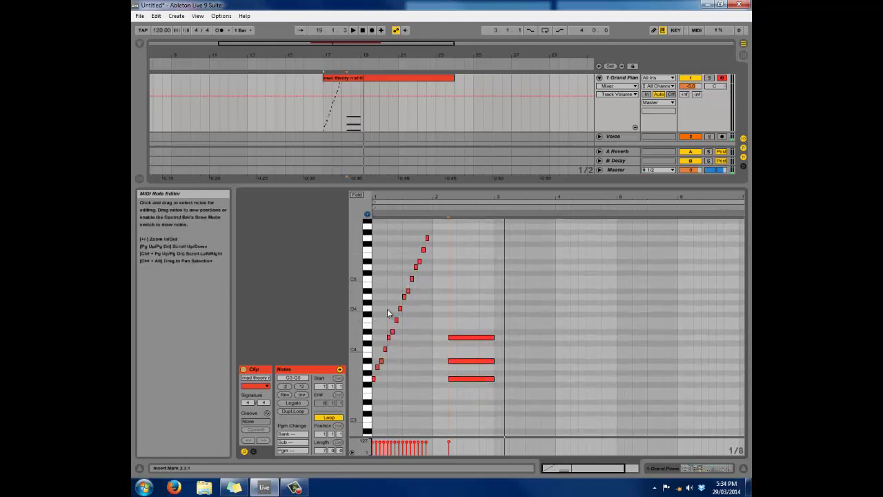